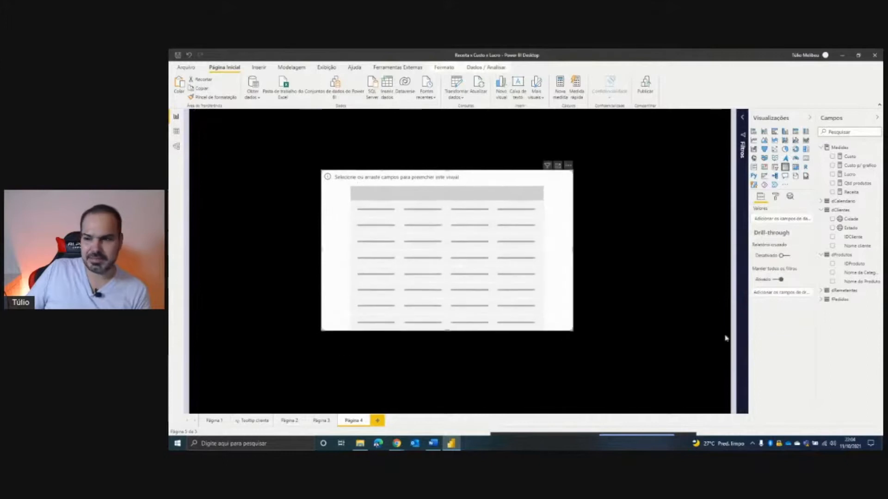
- Add Nome da Categoria from dProdutos and Quantidade from fPedidos to the empty table visual
left_click(821, 211)
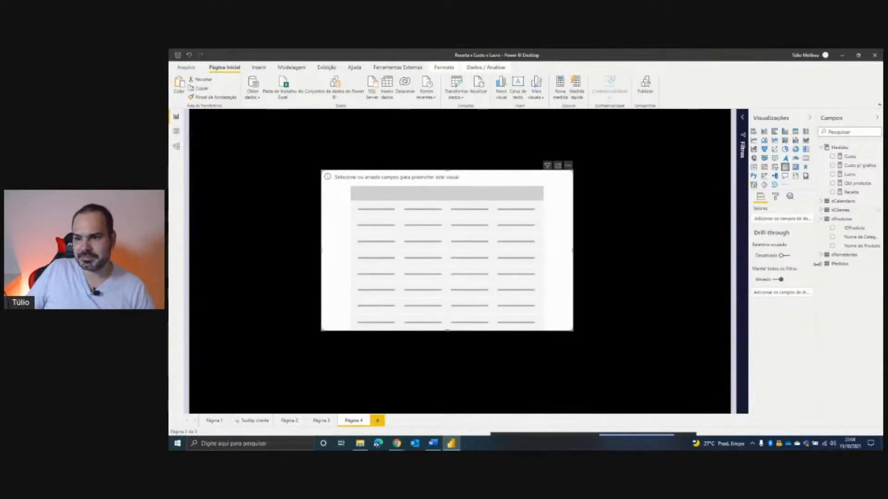
left_click(820, 265)
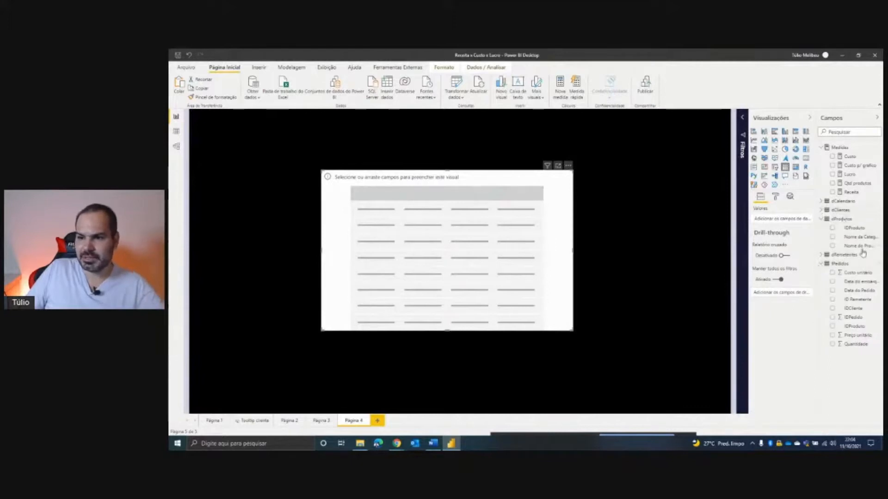
left_click_drag(856, 236, 461, 224)
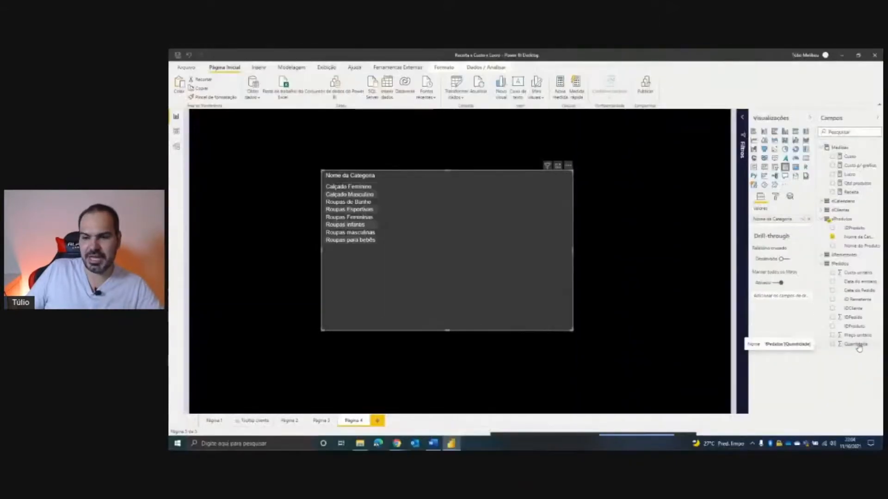
left_click_drag(835, 393, 477, 239)
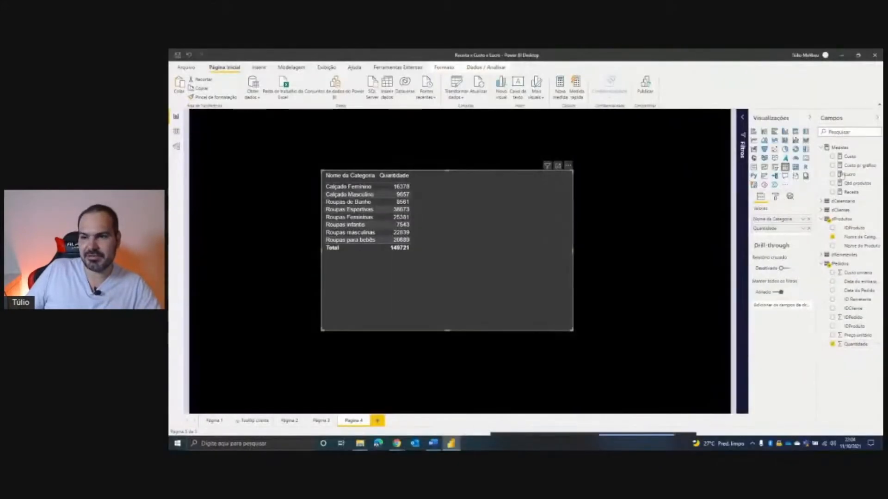
- Create the measure Soma quantidade = SUM(fPedidos[Quantidade]) in the Medidas table
right_click(840, 147)
left_click(816, 153)
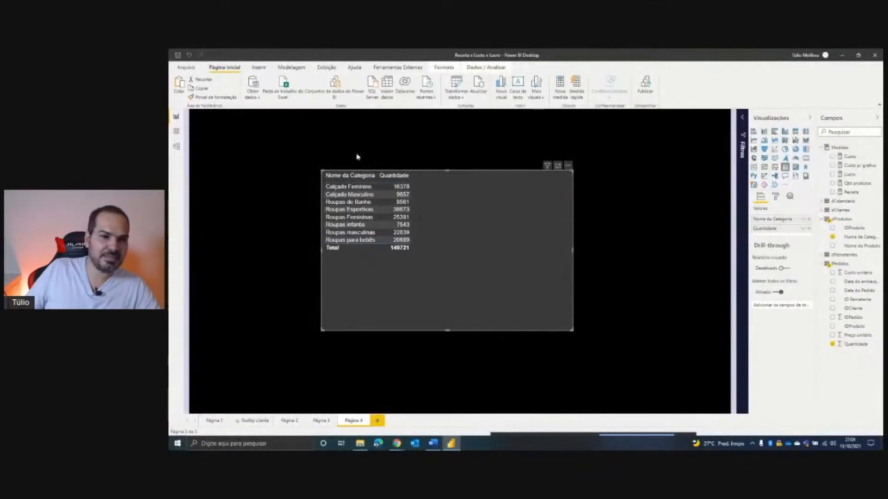
scroll(322, 115, "up", 4)
type("Soma quant")
type("didade = SUM(")
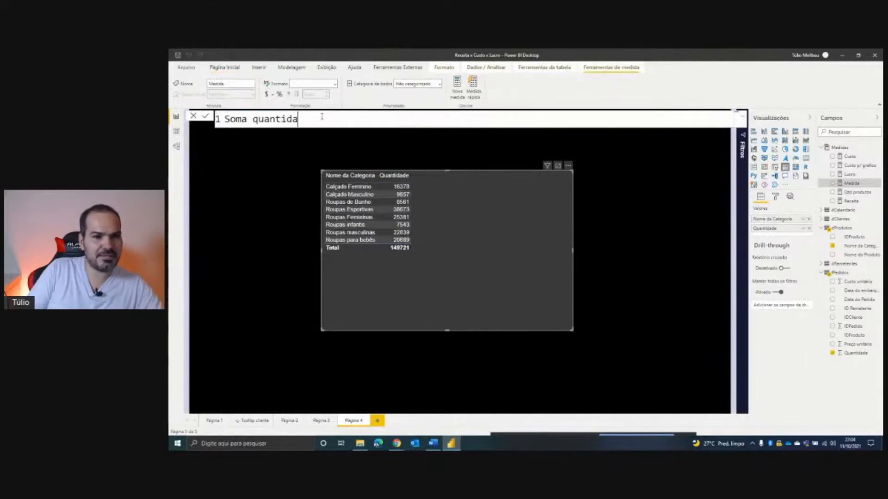
type("fPedidos[Quantidade]")
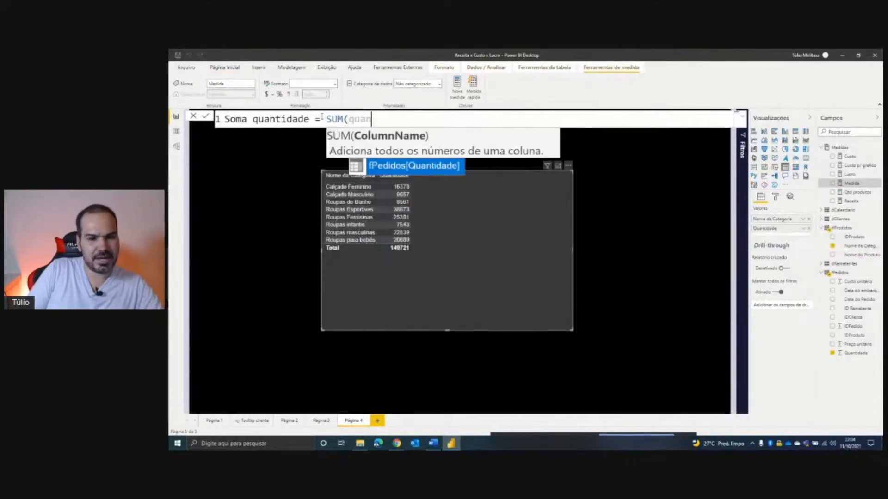
type(")")
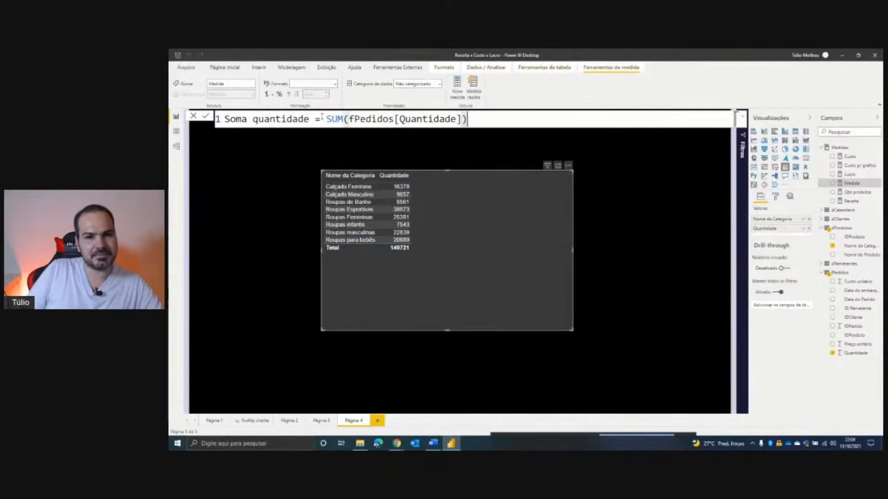
key("Return")
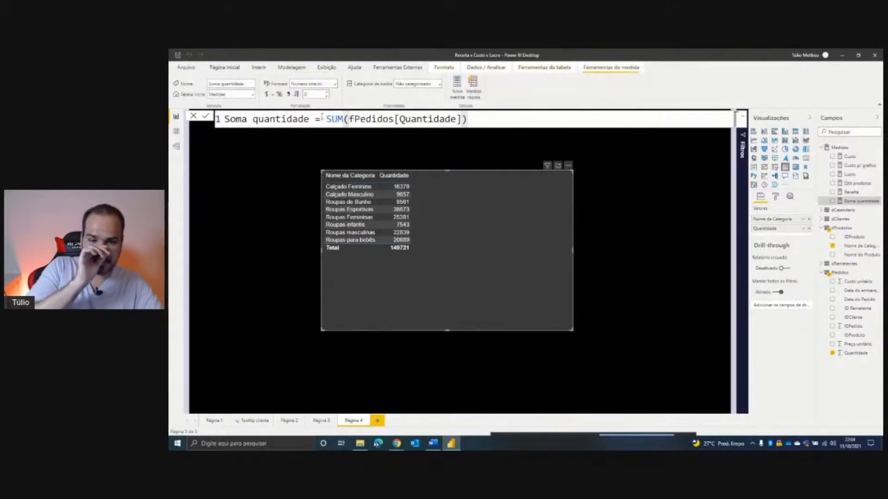
- Add the Soma quantidade measure as a column of the table visual and close its formula
left_click_drag(327, 119, 468, 119)
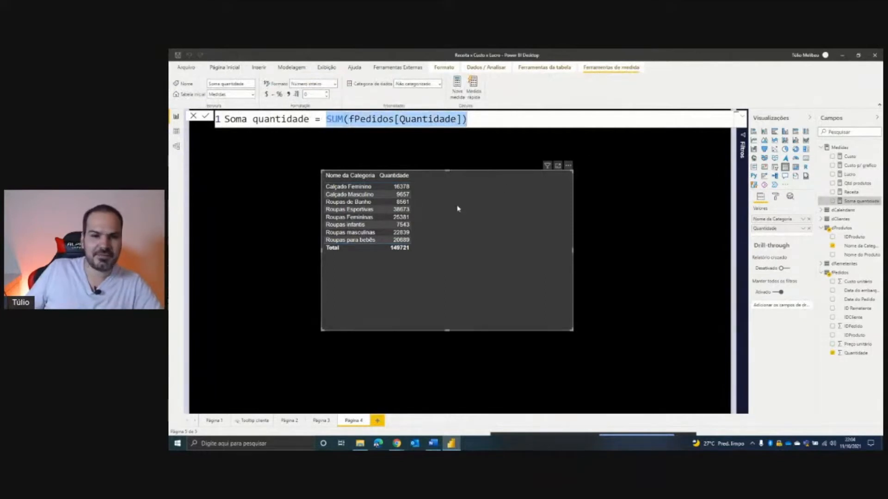
left_click_drag(853, 201, 455, 203)
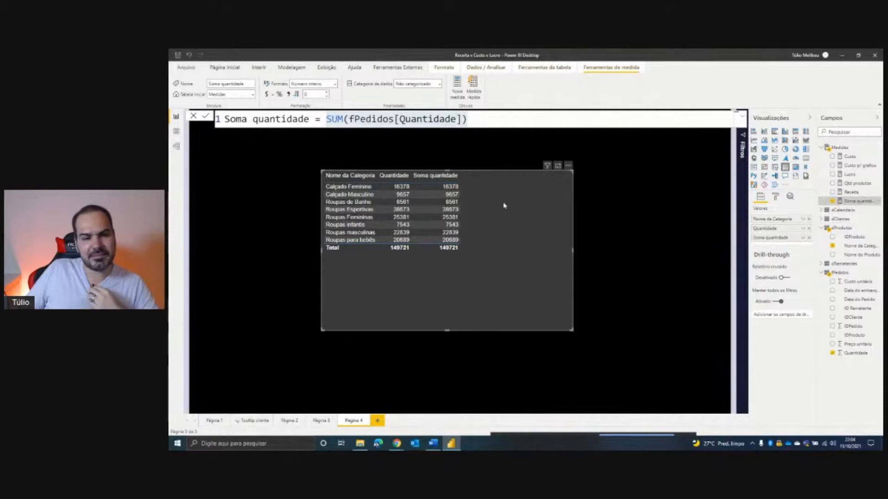
left_click(493, 122)
key("Escape")
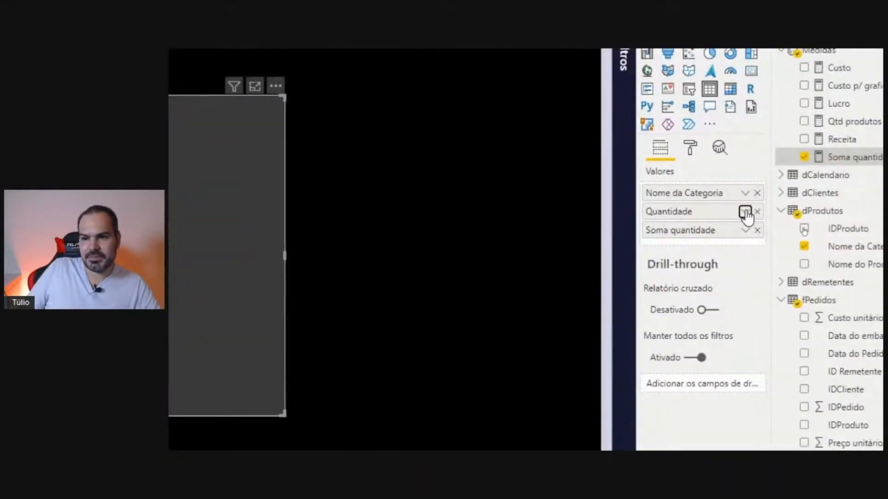
- Try Média and Mediana as the aggregation of the Quantidade field in the table visual
left_click(744, 212)
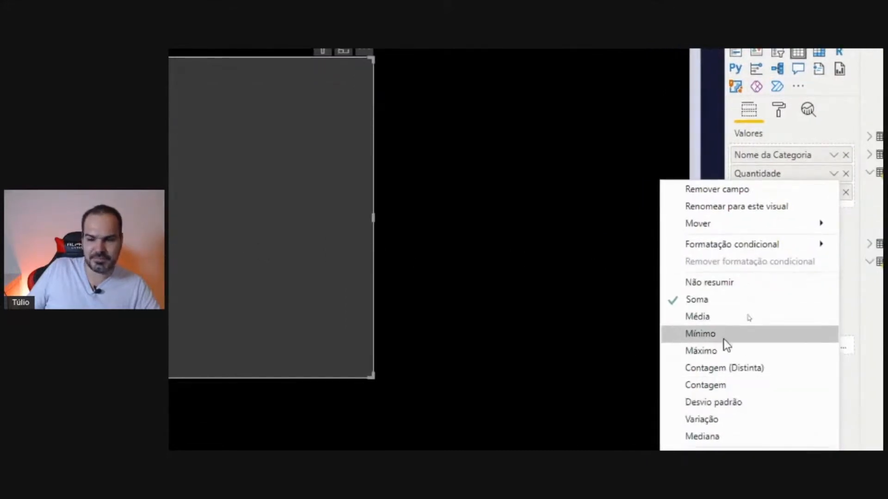
left_click(621, 181)
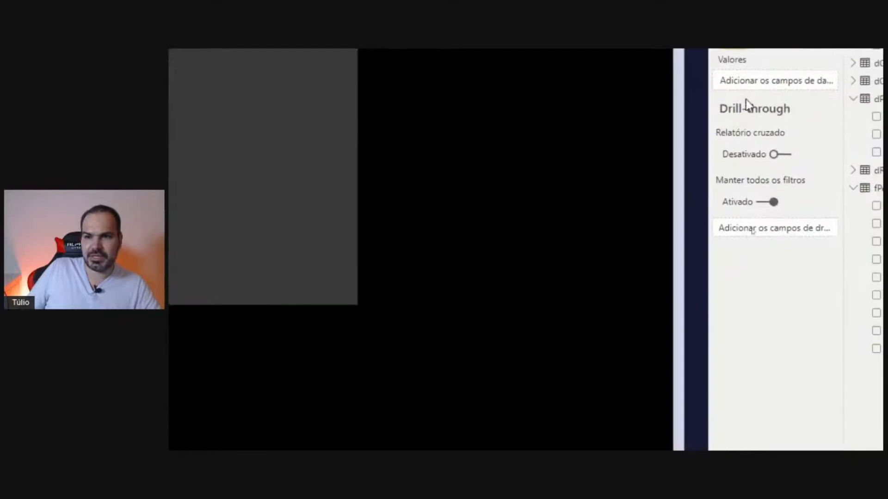
left_click(186, 143)
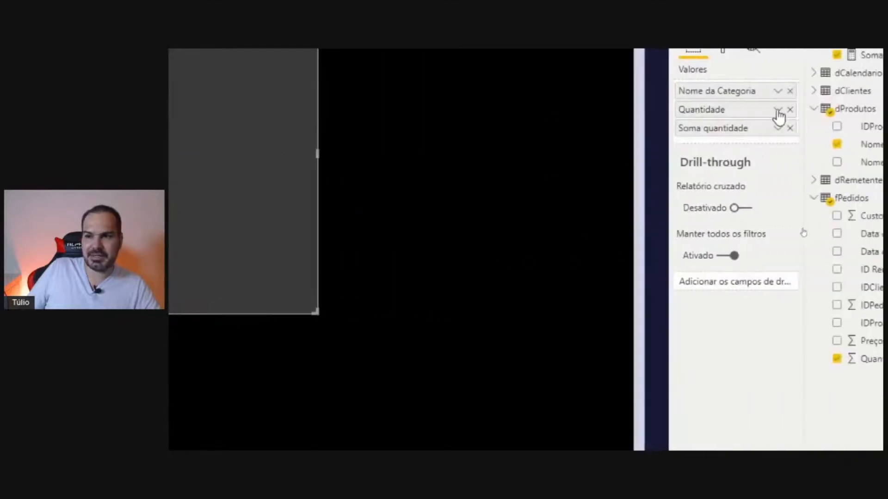
left_click(778, 111)
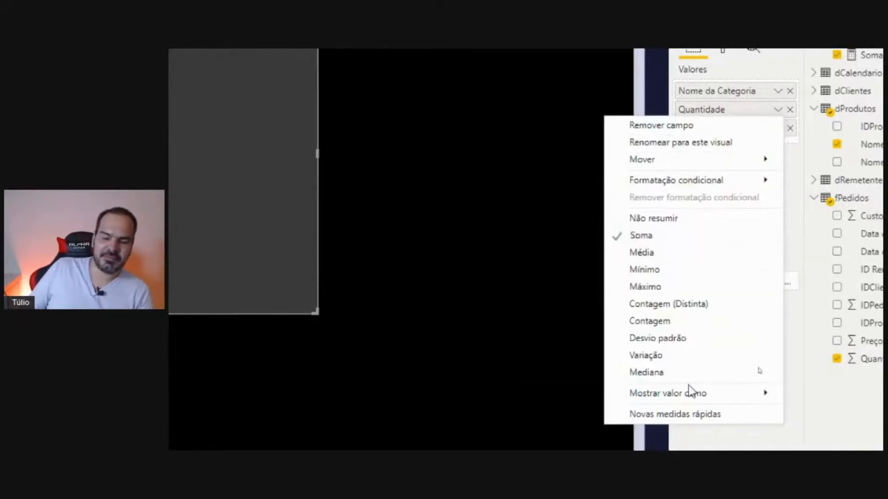
mouse_move(673, 393)
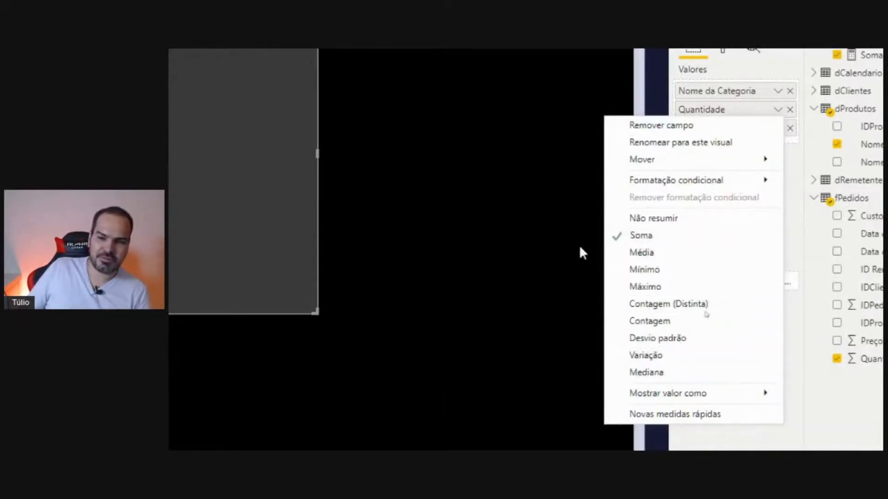
left_click(648, 253)
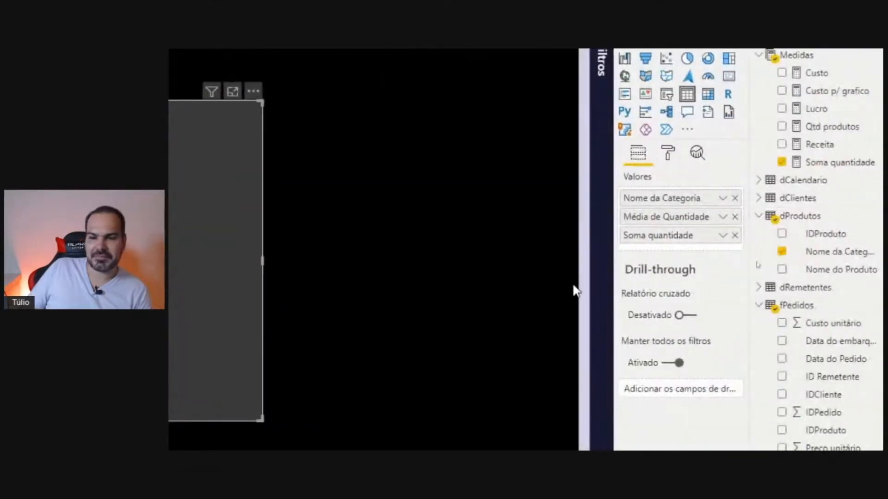
left_click(722, 218)
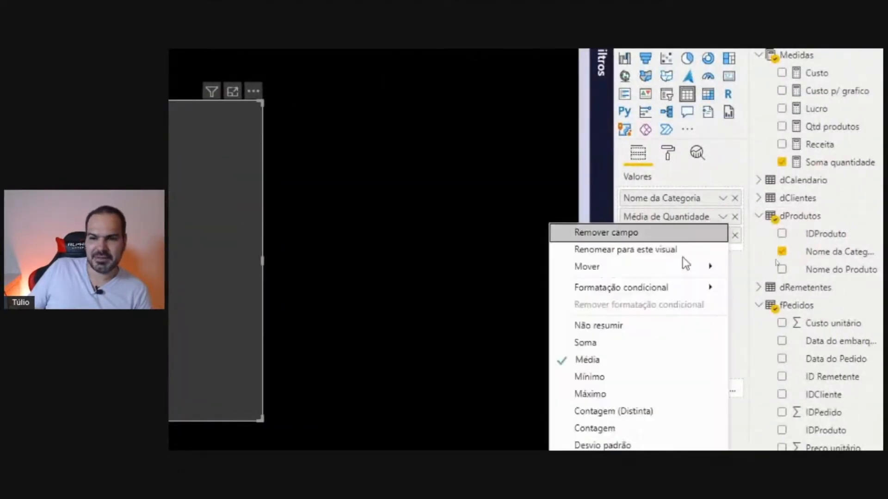
left_click(592, 400)
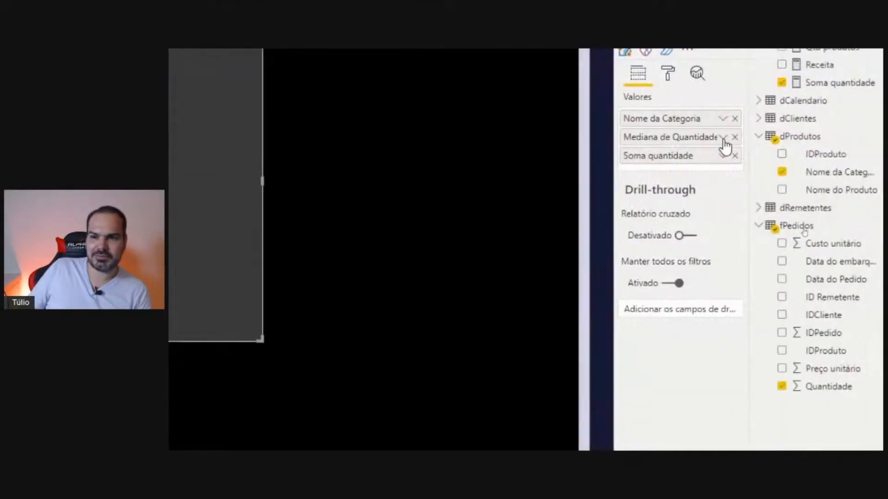
- Try Mínimo as the aggregation of the Quantidade field and restore it to Soma
left_click(723, 137)
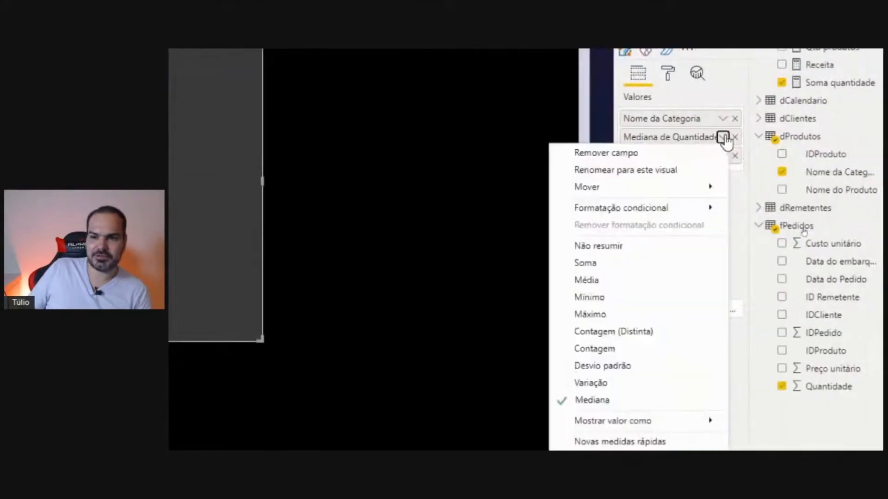
left_click(599, 298)
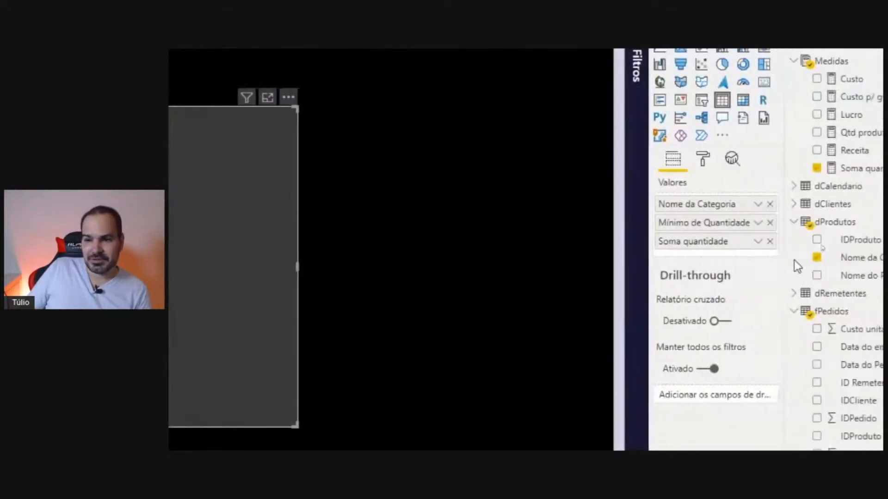
left_click(758, 222)
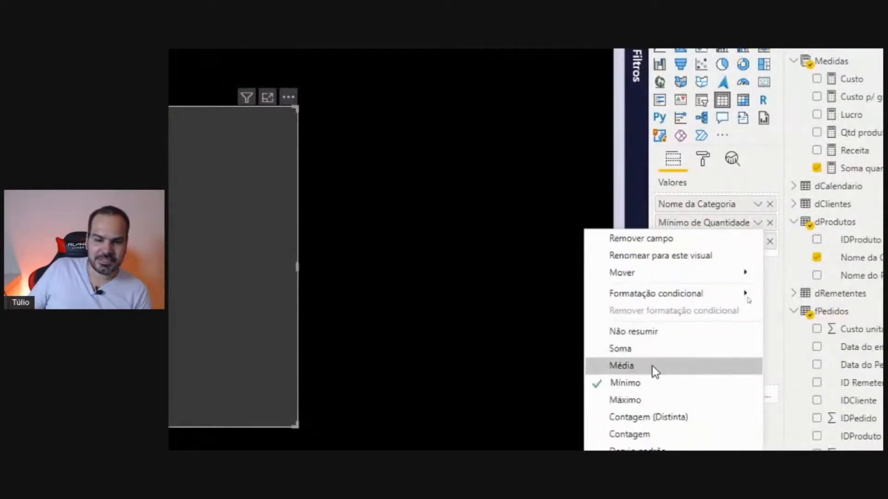
left_click(609, 351)
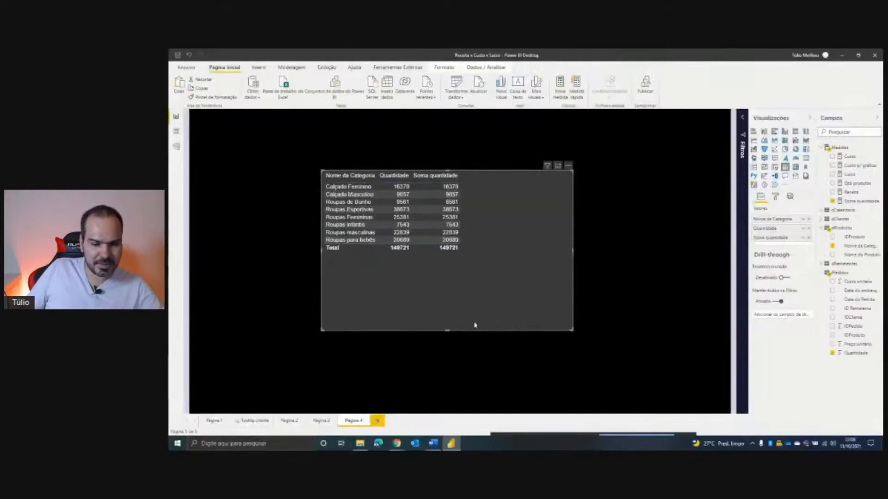
- Switch to the Word notes and highlight the paragraph on wrong values and difficult maintenance caused by implicit measures
left_click(484, 270)
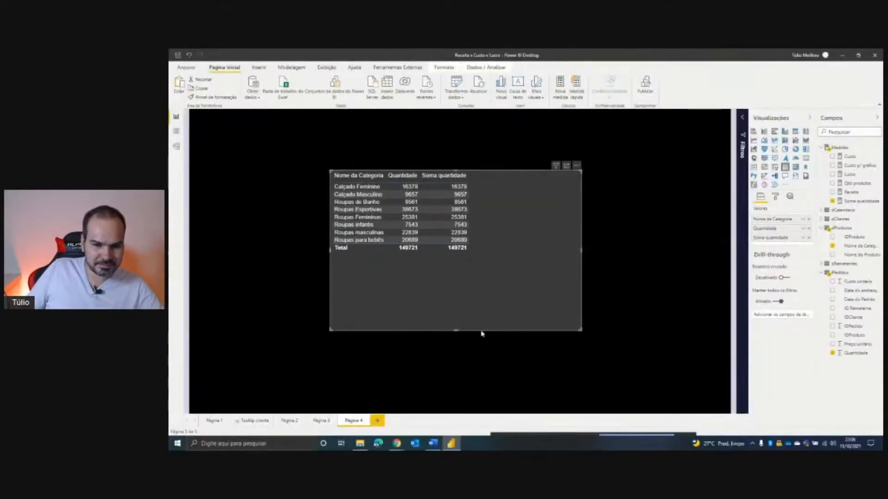
left_click(433, 443)
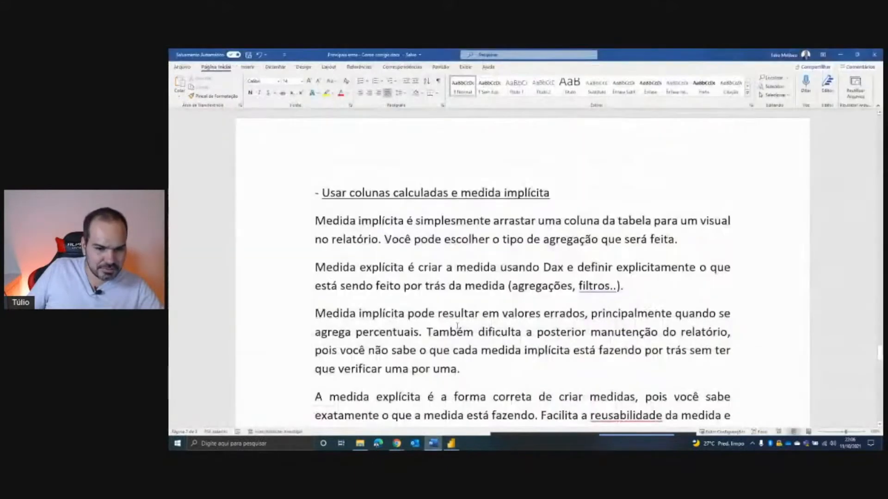
left_click_drag(461, 370, 316, 324)
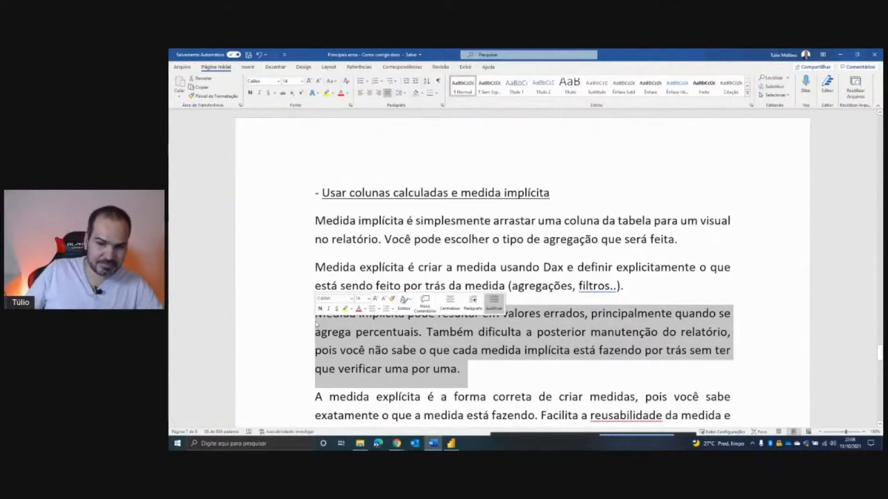
left_click(470, 369)
left_click_drag(471, 369, 314, 314)
- Switch back to Power BI and display the rows of the fPedidos table in the data view
left_click(451, 443)
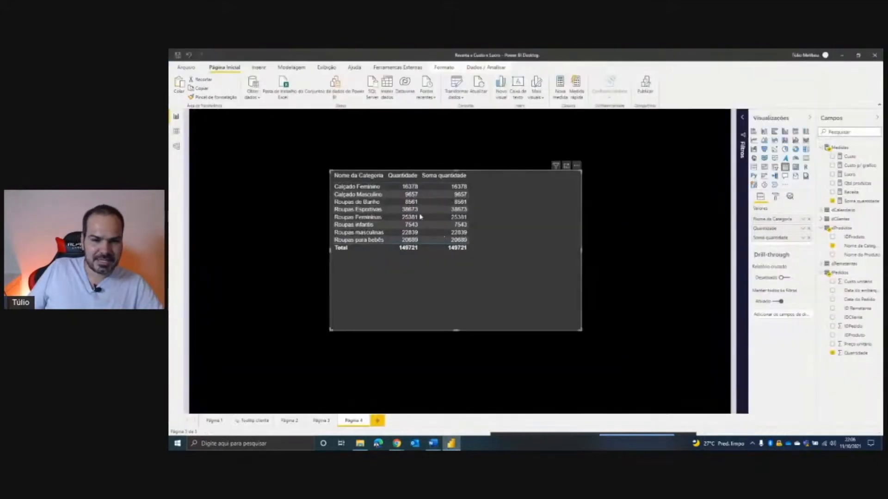
left_click(177, 132)
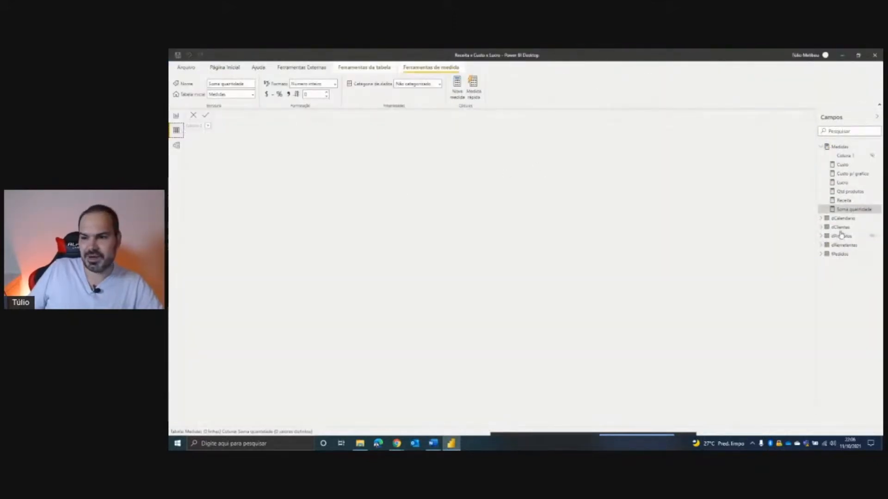
left_click(837, 255)
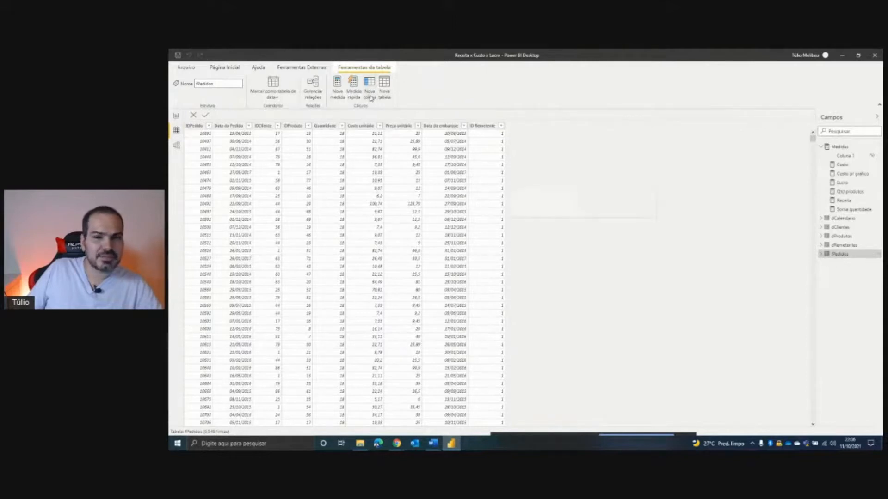
- Add a calculated column to fPedidos: Receita coluna = fPedidos[Quantidade] * fPedidos[Preço unitário]
left_click(371, 98)
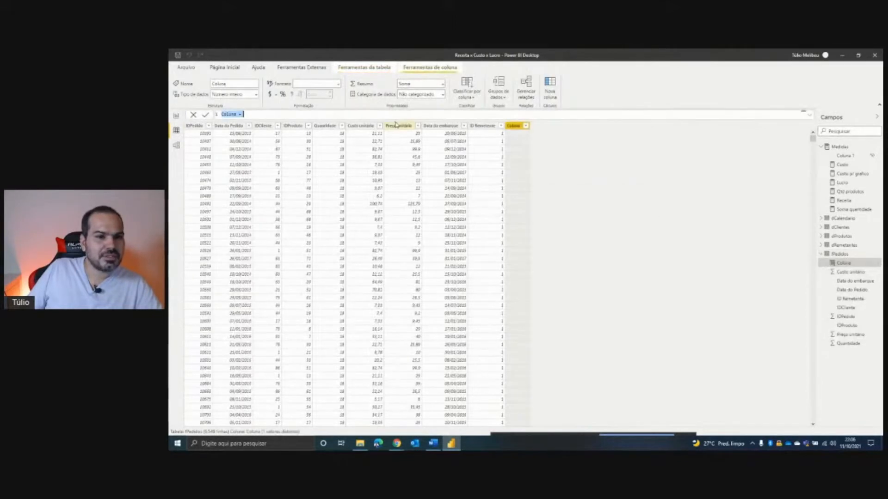
scroll(401, 120, "up", 2)
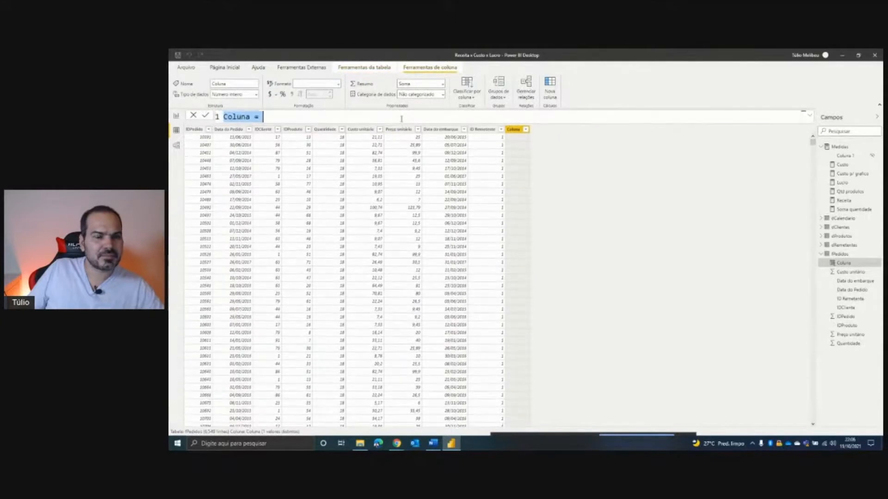
type("Receita c")
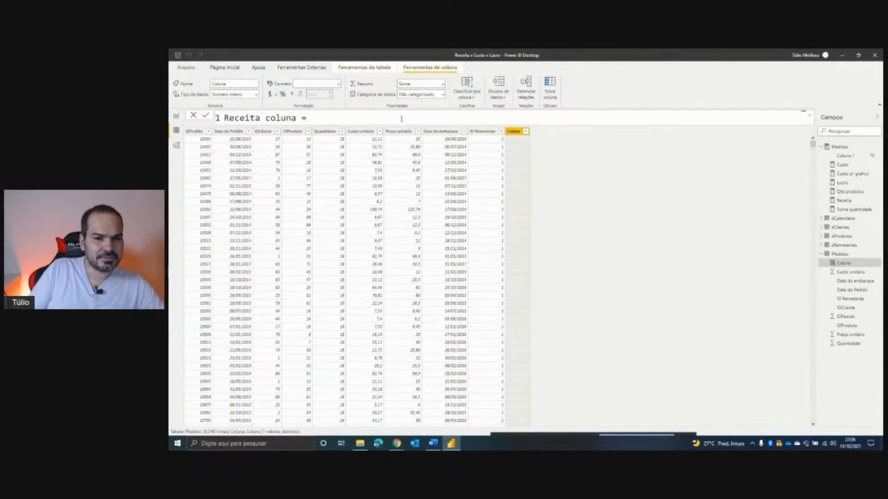
type("quan")
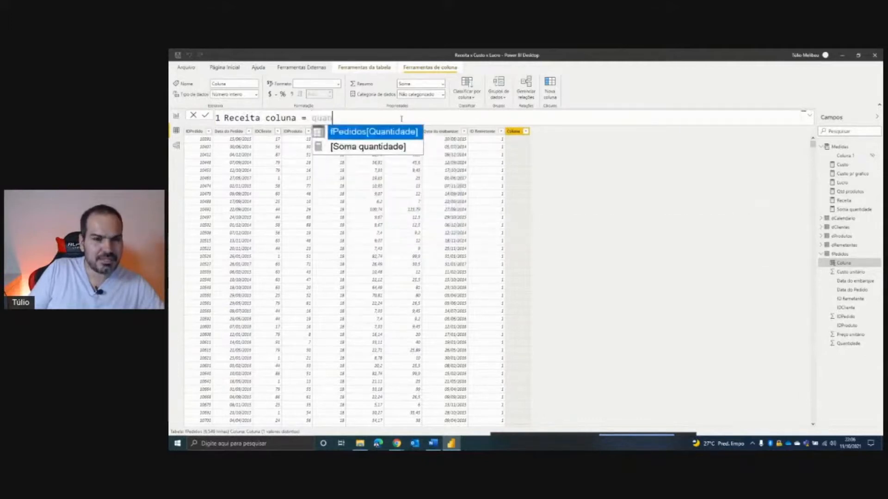
key("Tab")
type("* pre")
key("Up")
key("Tab")
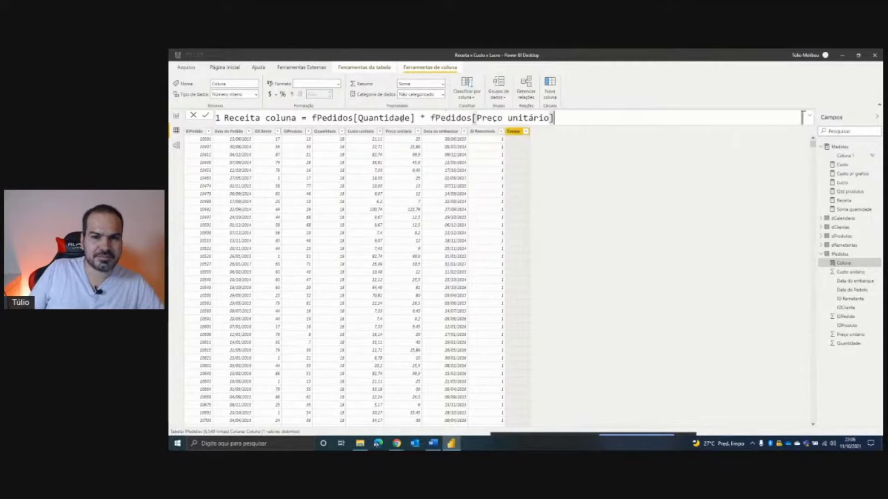
key("Return")
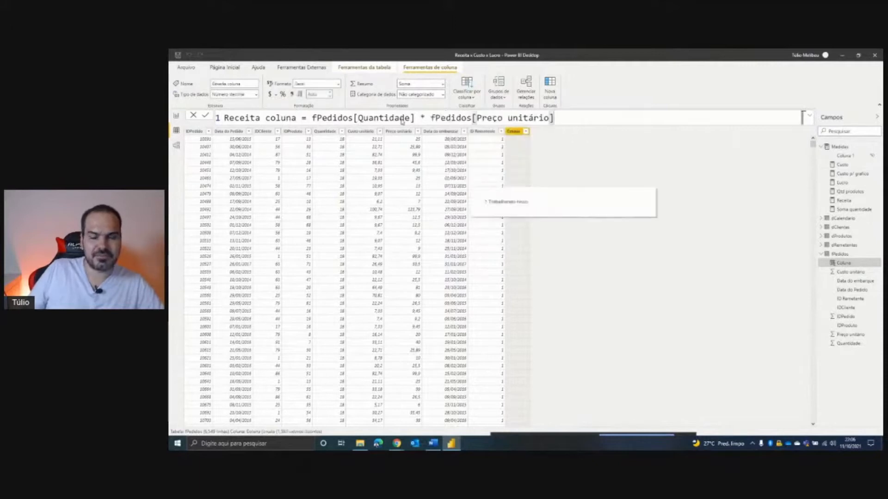
- Add a calculated column to fPedidos: Custo coluna = fPedidos[Quantidade] * fPedidos[Custo unitário]
left_click(549, 95)
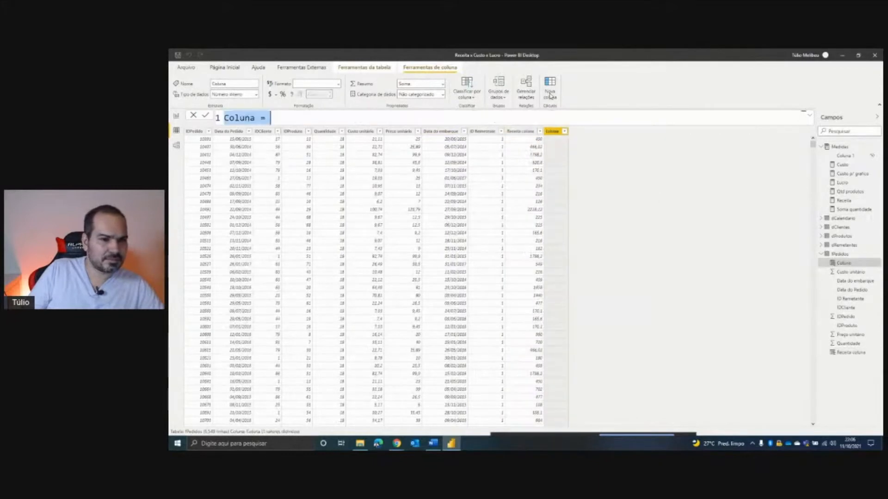
type("Custo coluna = fPedidos[Quant")
key("Tab")
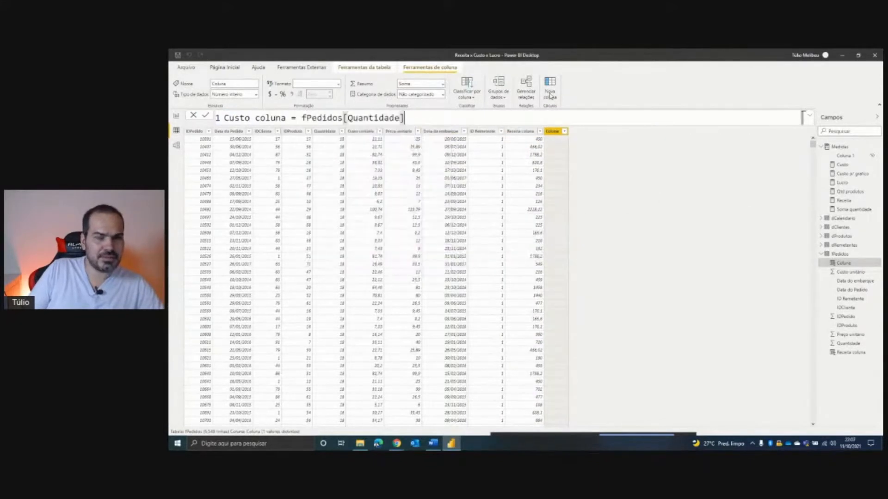
type("* cust")
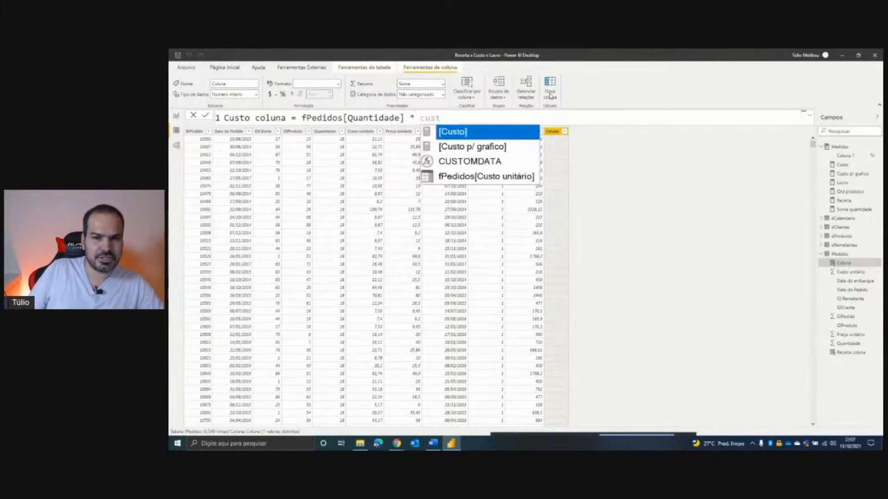
key("Down")
key("Down")
key("Down")
key("Tab")
key("Return")
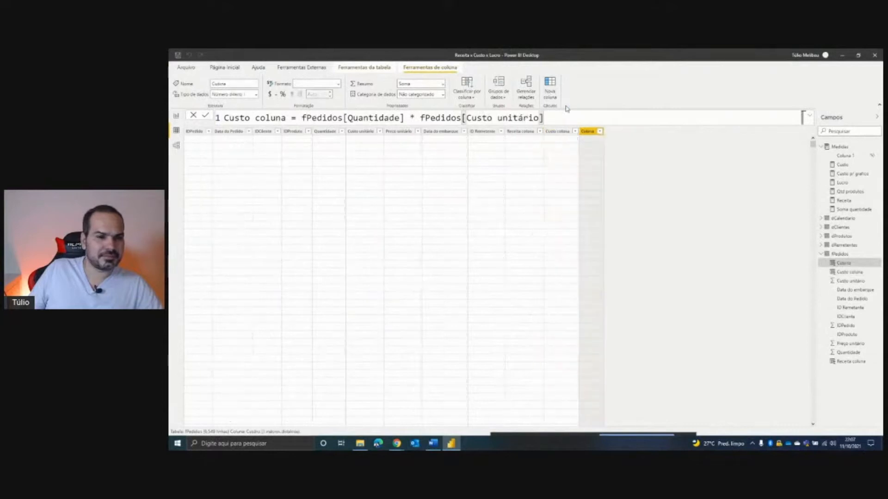
- Define a new calculated column Margem pct coluna, starting a multi-line DIVIDE function with fPedidos[Receita coluna] in its numerator
type("Margem pct coluna =")
key("shift+Return")
type("DIVIDE(")
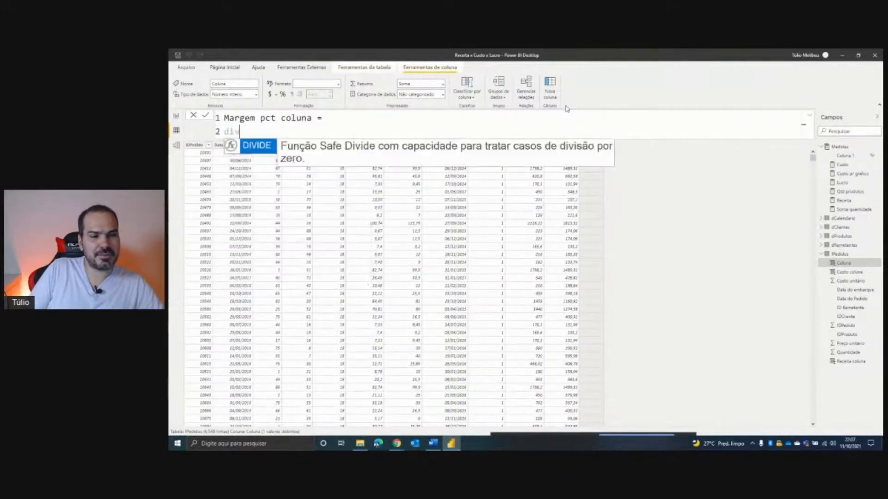
key("shift+Return")
type("recei")
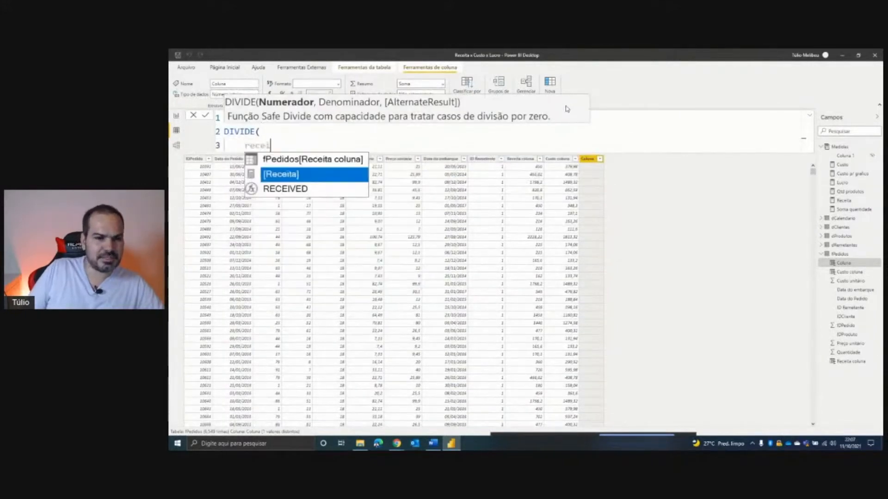
key("Up")
key("Tab")
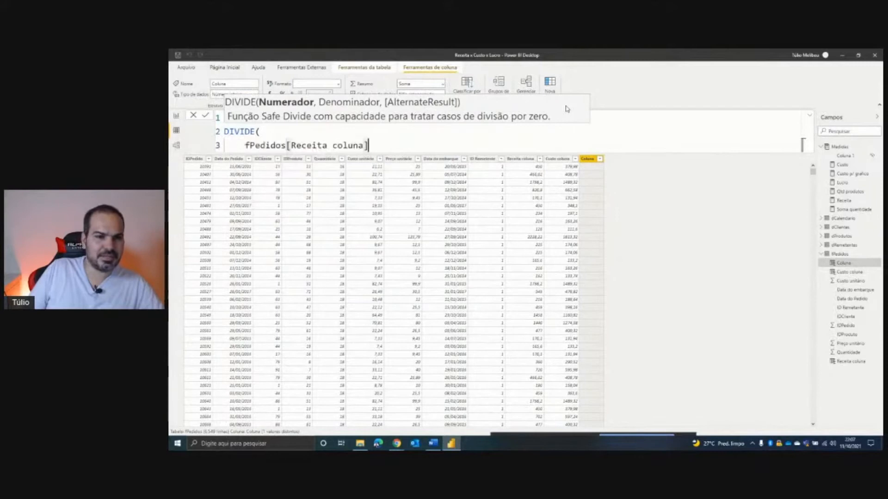
- Subtract fPedidos[Custo coluna] in the DIVIDE numerator and end that argument with a comma
type("- custo")
key("Down")
key("Down")
key("Down")
key("Tab")
type(",")
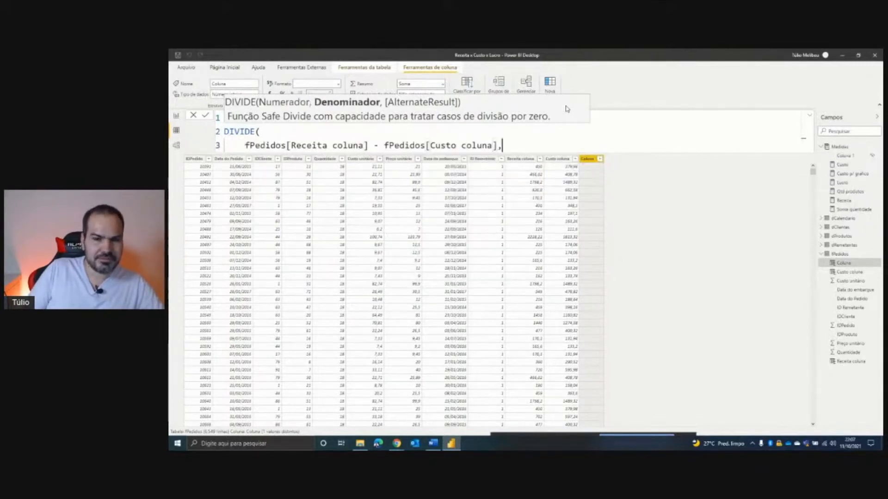
- Enter fPedidos[Receita coluna] as the DIVIDE denominator, close the function and commit the Margem pct coluna formula
key("Return")
type("recei")
key("Tab")
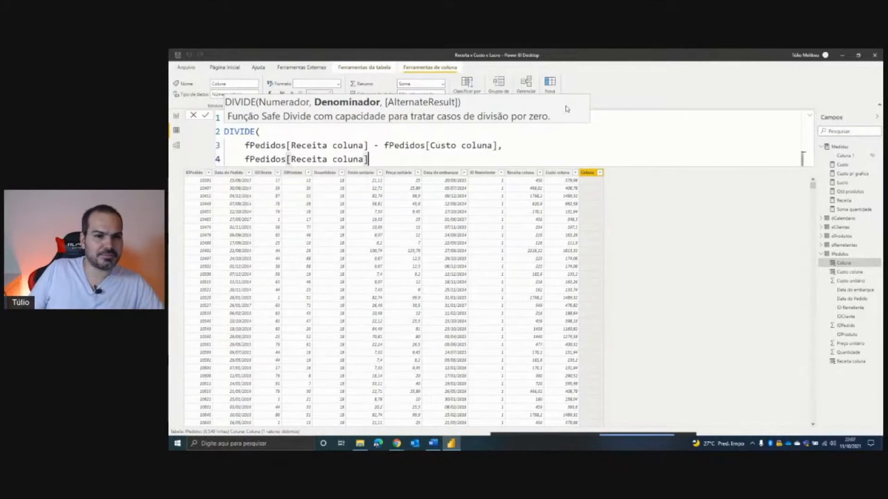
key("Return")
type(")")
key("Return")
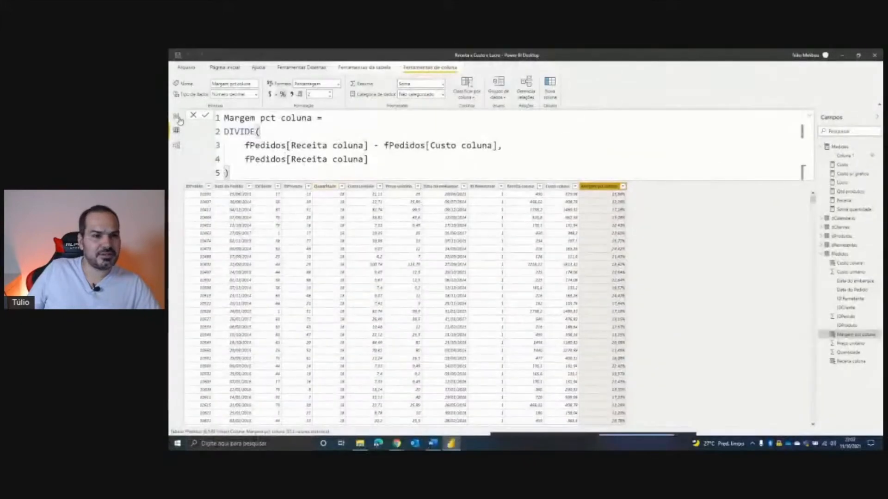
- Add Margem pct coluna to the table visual on the report page and set its aggregation to Média
left_click(178, 118)
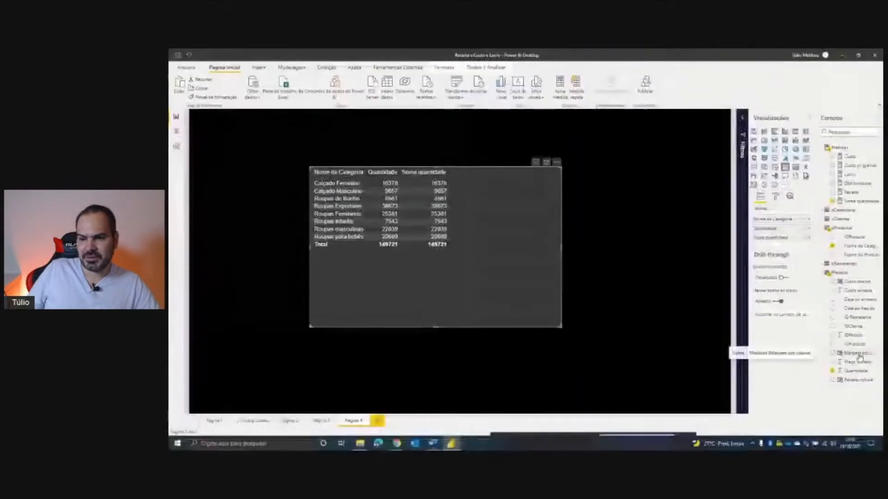
left_click(835, 370)
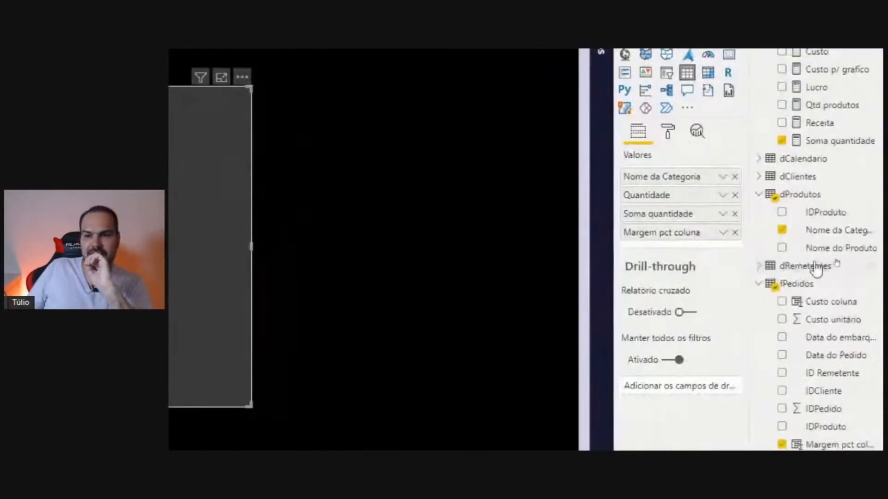
left_click(722, 232)
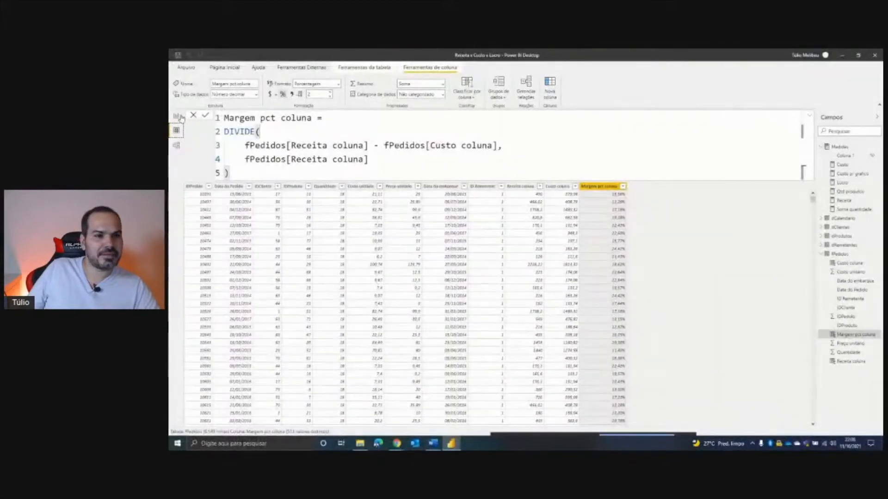
left_click(179, 117)
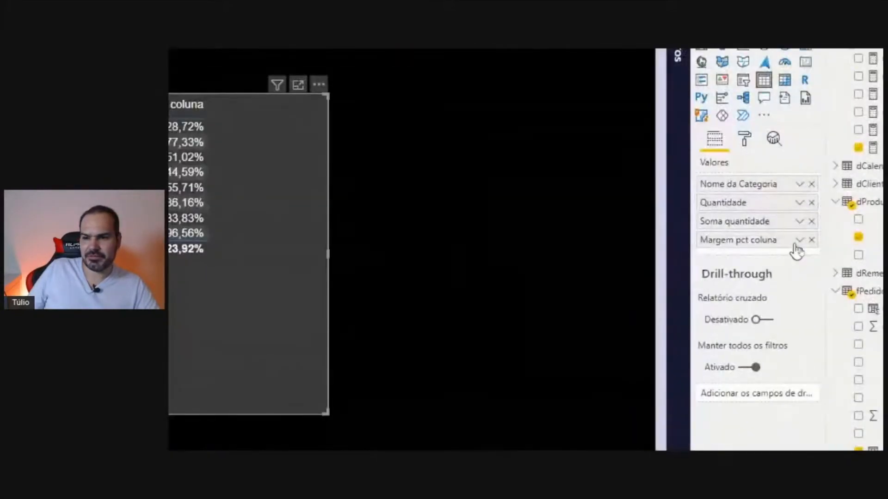
left_click(799, 240)
left_click(673, 384)
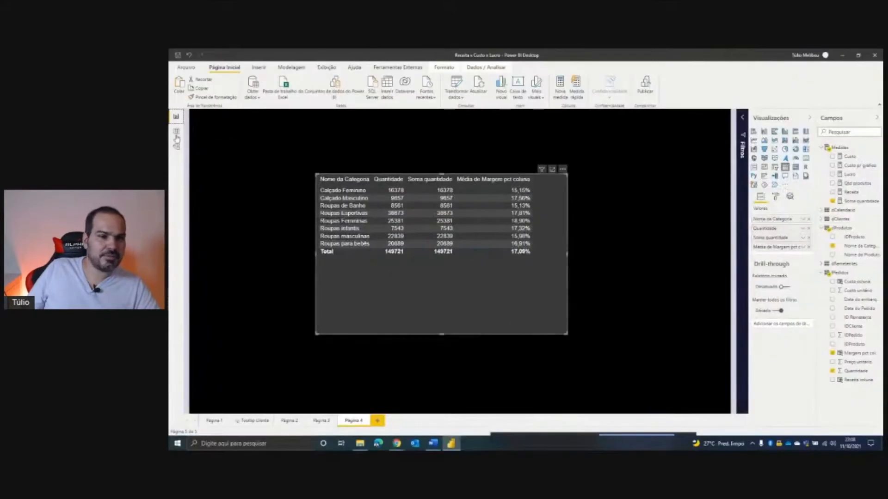
- Compare the Margem pct coluna formula in the data view with the table visual in the report view
left_click(176, 133)
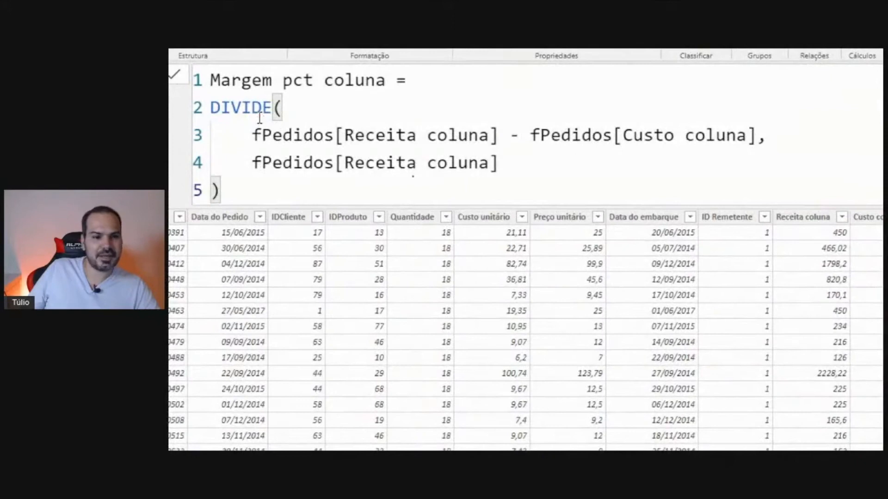
key("Return")
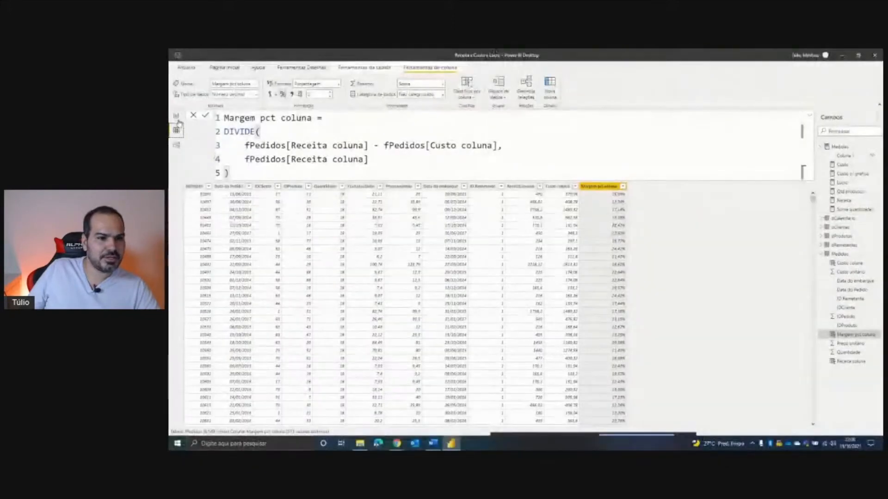
left_click(176, 117)
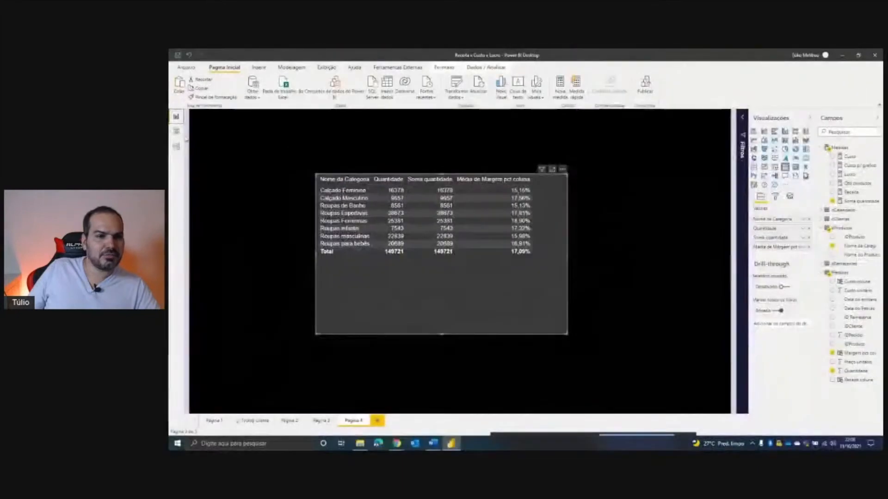
- Filter the fPedidos table in the data view to IDProduto values 1, 4, 6, 8 and 9
left_click(176, 130)
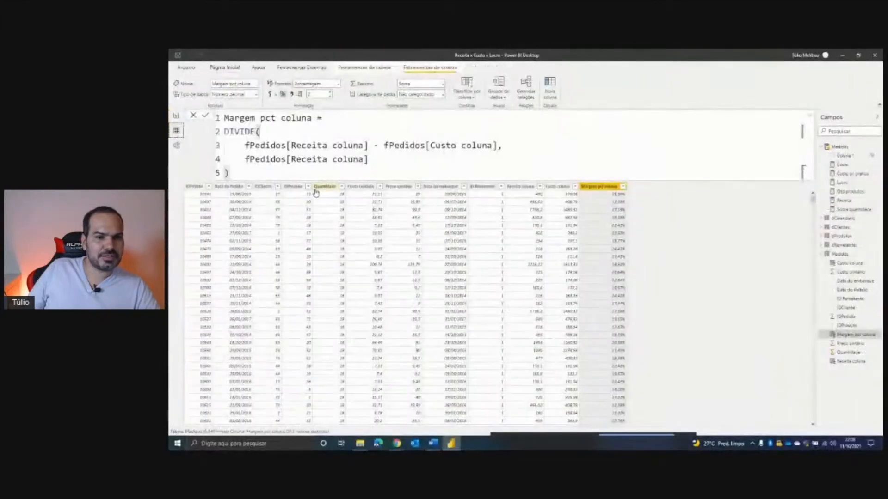
left_click(308, 187)
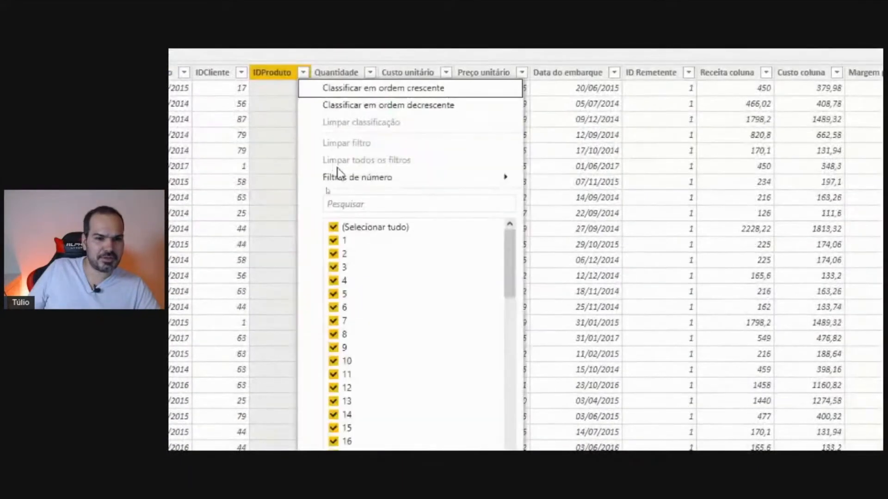
left_click(333, 227)
left_click(333, 240)
left_click(333, 280)
left_click(333, 307)
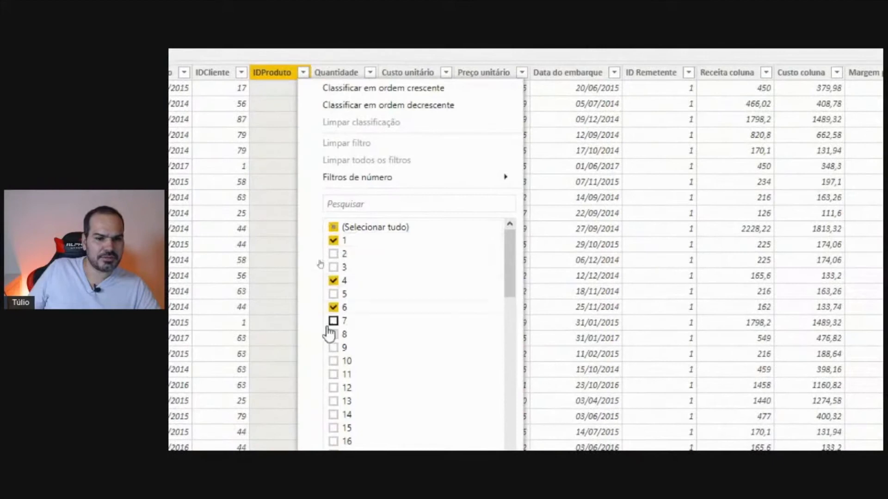
left_click(333, 334)
left_click(333, 348)
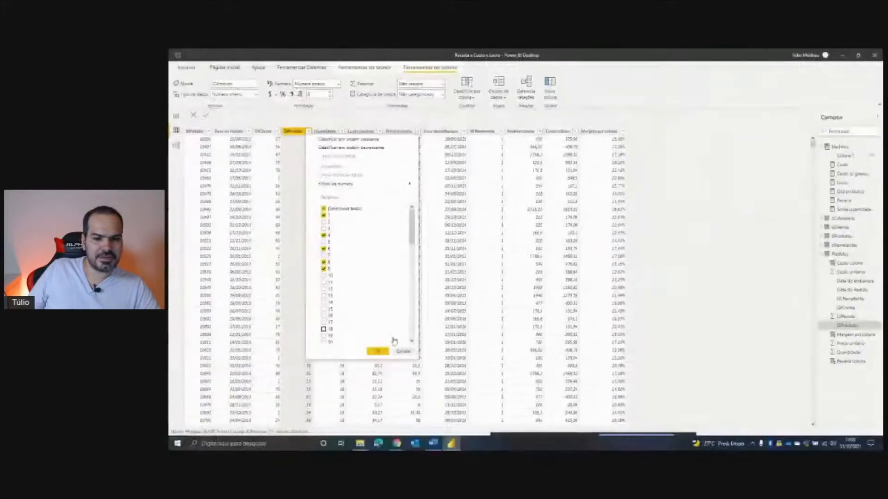
left_click(377, 351)
- Select the Margem pct coluna column and mark the Receita coluna and Custo coluna references in its formula with red rectangles
left_click(598, 139)
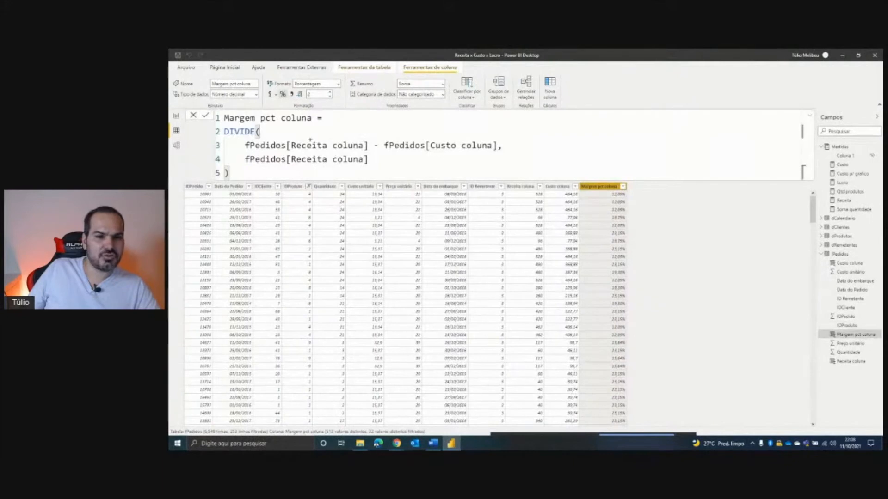
left_click_drag(248, 138, 370, 150)
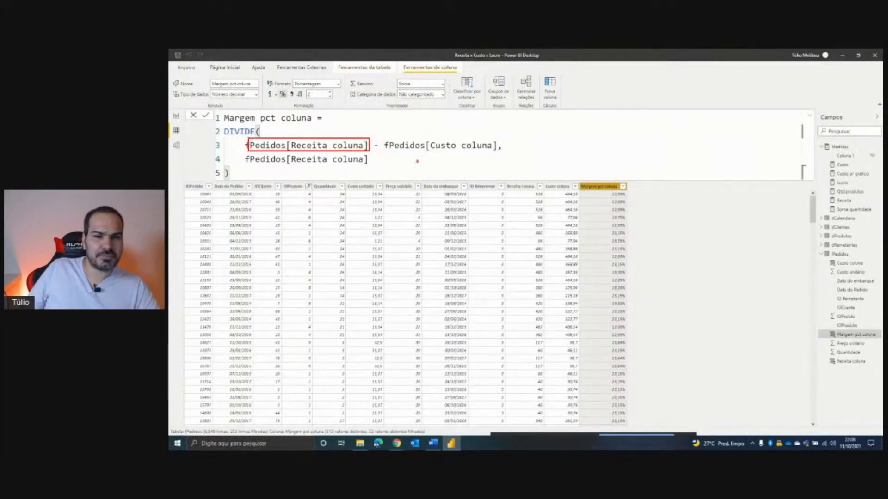
mouse_move(386, 135)
left_mouse_down()
mouse_move(426, 151)
mouse_move(501, 151)
left_mouse_up()
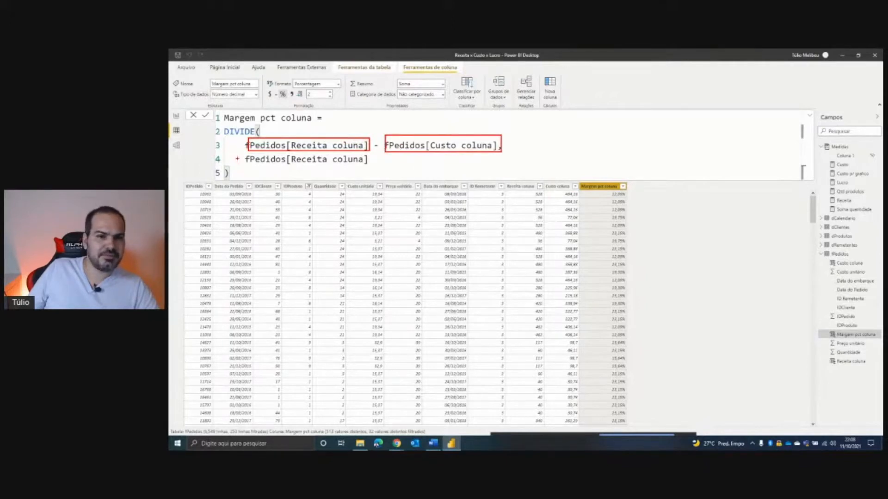
left_click_drag(239, 151, 378, 166)
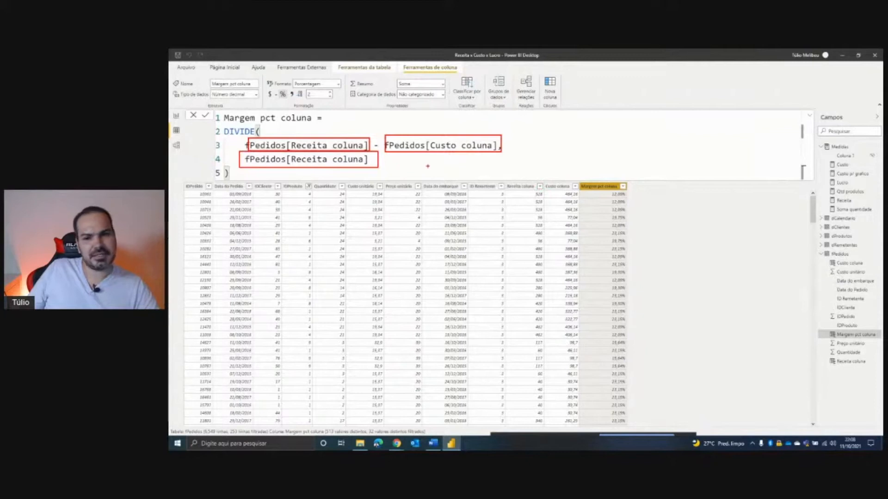
key("Escape")
- Examine the row-by-row values of Margem pct coluna, framing the column with a red rectangle
key("ctrl+1")
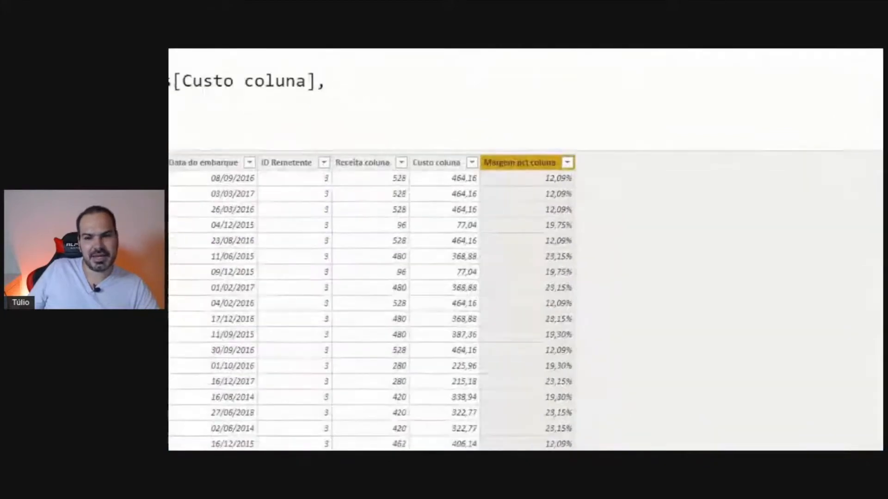
mouse_move(522, 146)
left_mouse_down()
mouse_move(598, 283)
mouse_move(609, 447)
left_mouse_up()
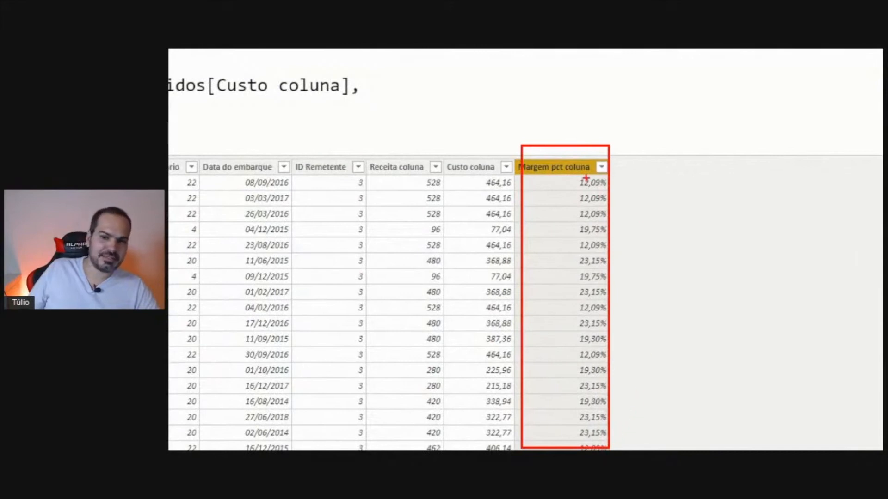
key("Escape")
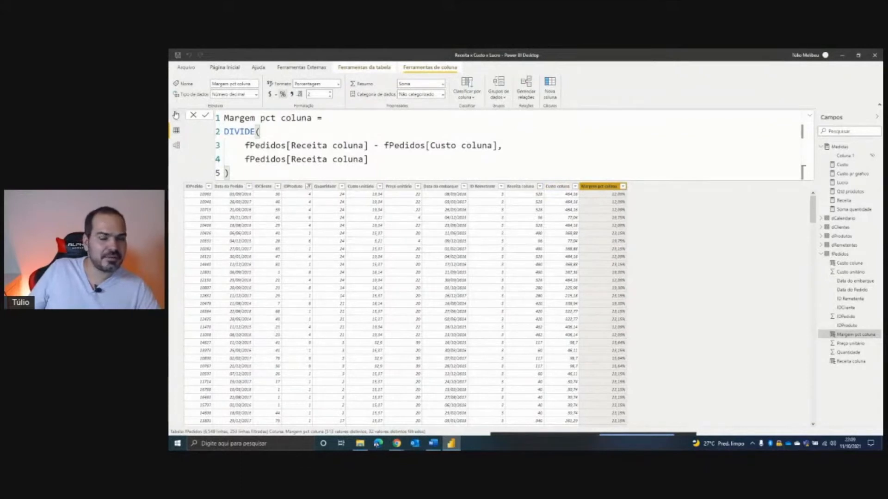
- Return to the report view and add a new measure named Margem pct to the Medidas table
left_click(175, 115)
right_click(844, 147)
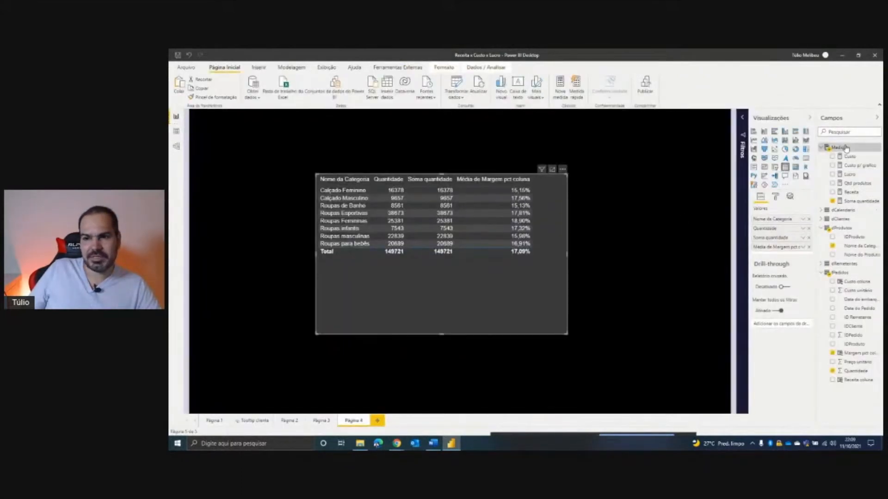
left_click(812, 153)
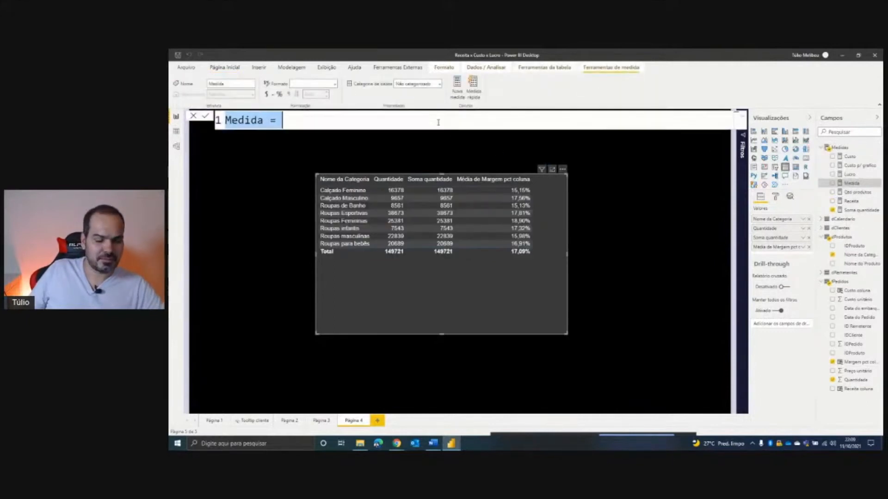
type("Margem pc")
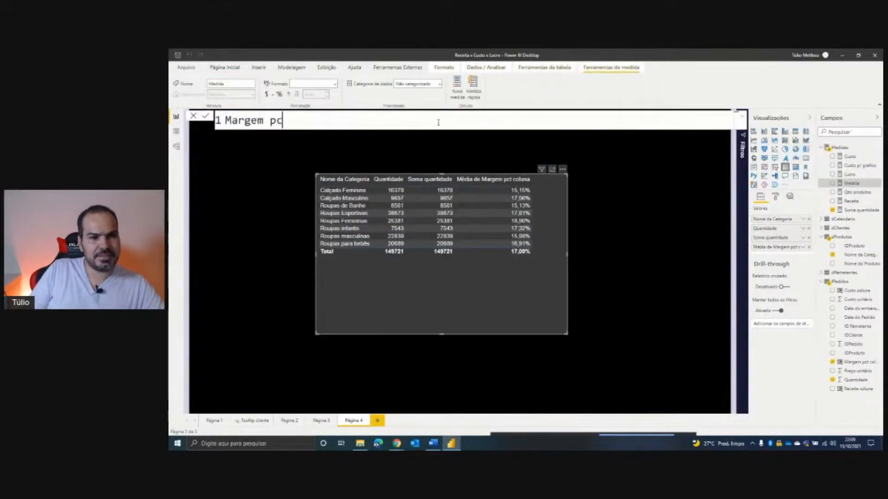
type("t =")
key("shift+Return")
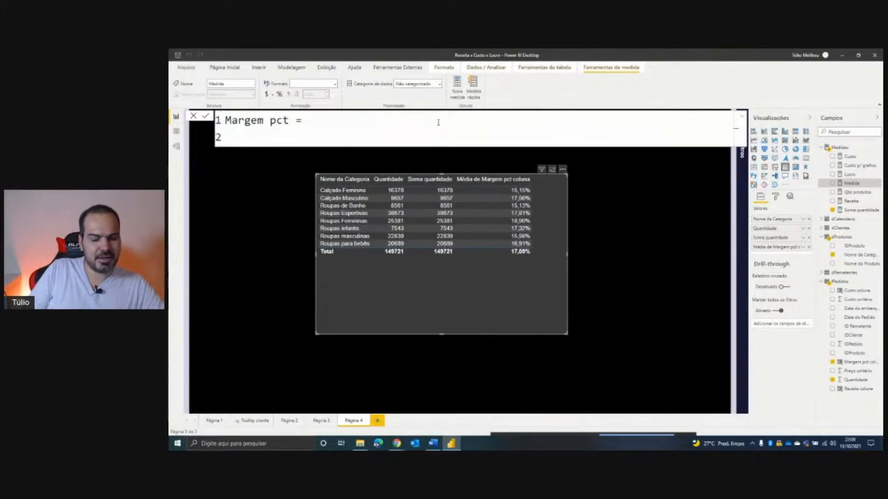
- Define the measure as DIVIDE([Receita] - [Custo], [Receita]), with each argument on its own line, and commit it
type("divi")
key("Tab")
key("shift+Return")
type("recei")
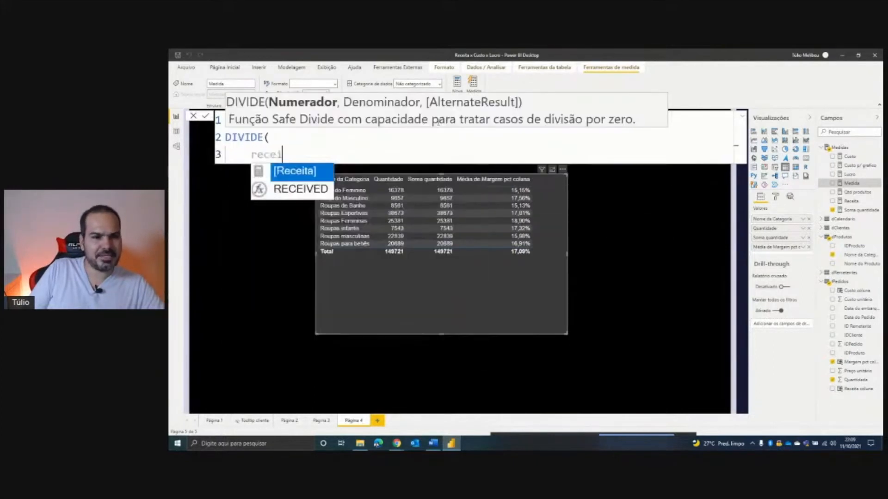
key("Tab")
type("- cust")
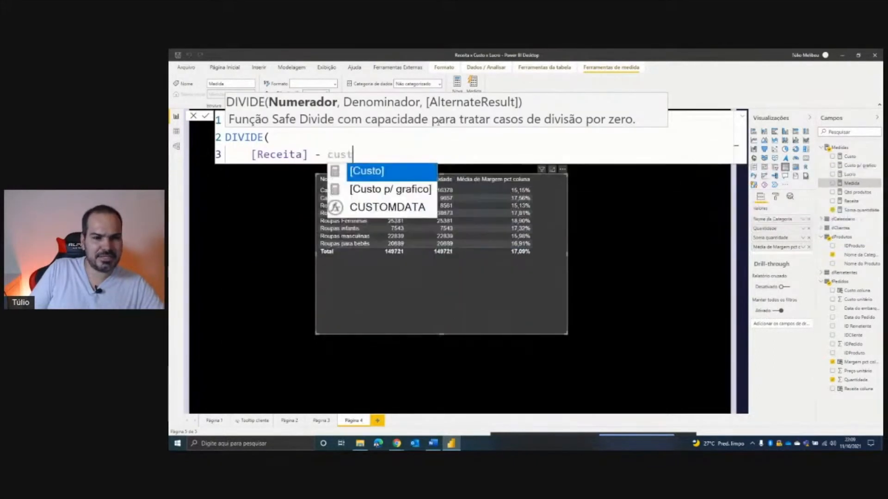
key("Tab")
type(",")
key("shift+Return")
type("rece")
key("Tab")
key("shift+Return")
type(")")
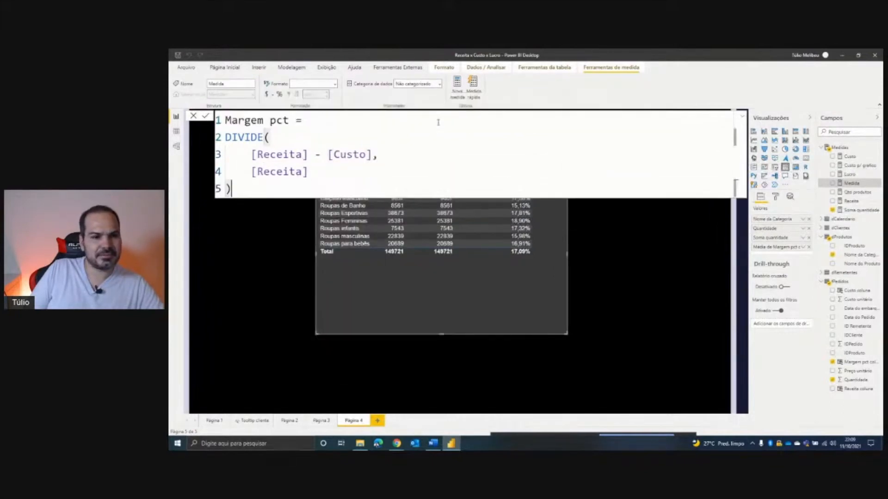
key("Return")
- Widen the table visual and add the Margem pct measure as its last column
left_click(513, 161)
left_click(554, 233)
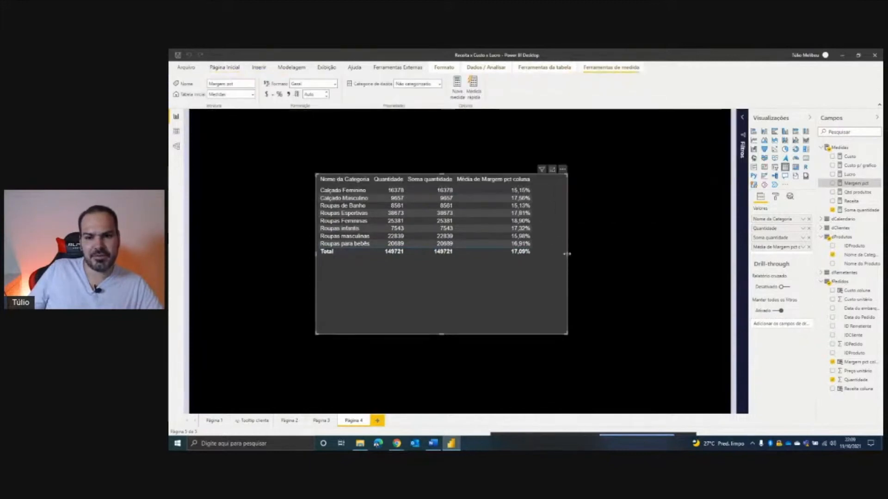
left_click_drag(567, 254, 627, 254)
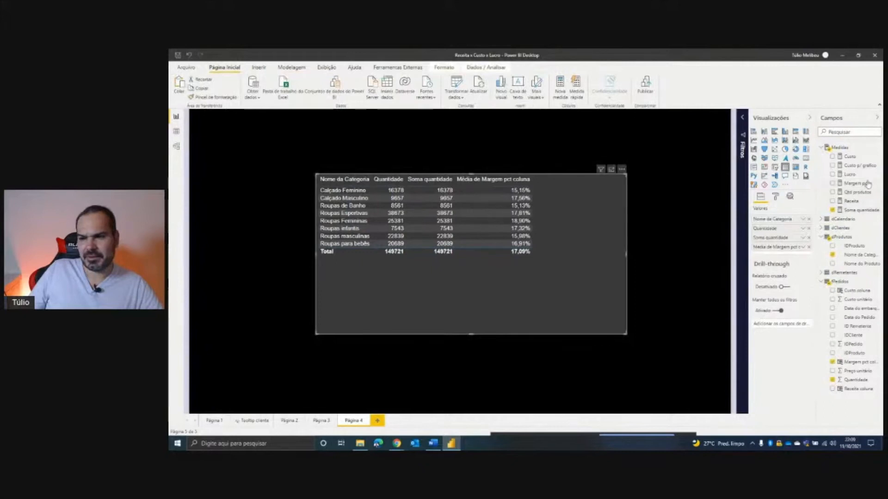
left_click_drag(856, 183, 592, 231)
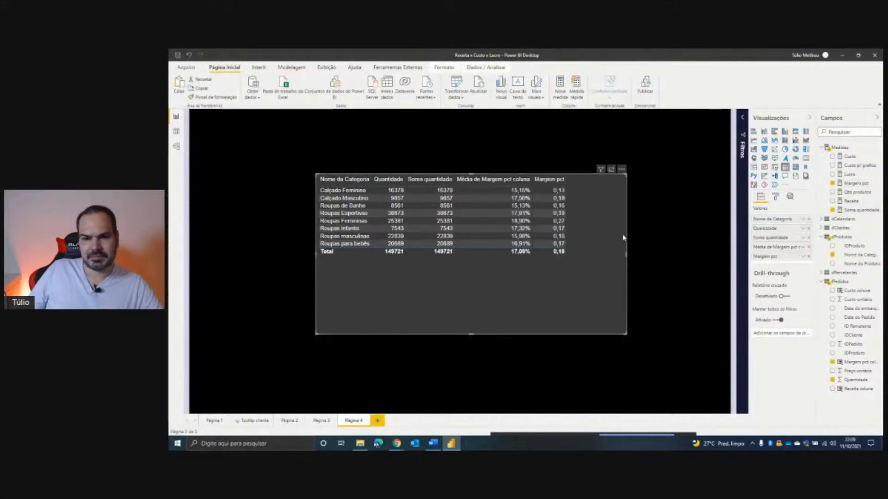
- Format the Margem pct measure as a percentage with two decimal places and close its formula
left_click(855, 183)
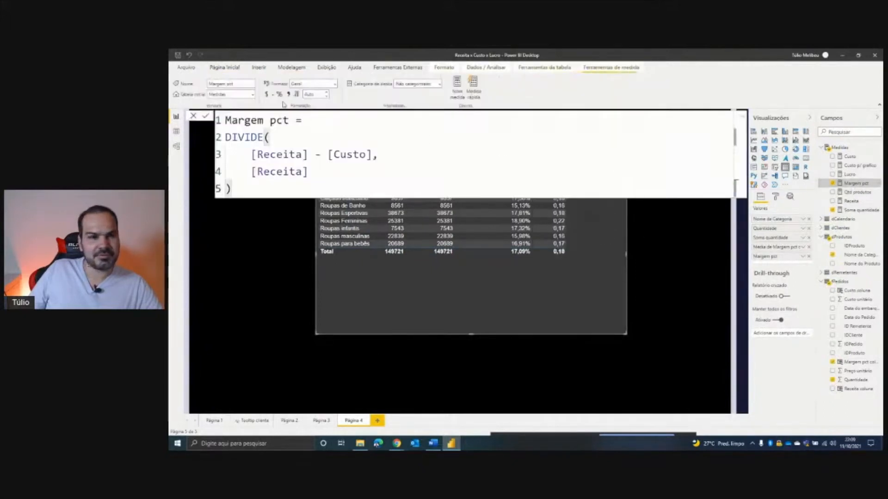
left_click(385, 160)
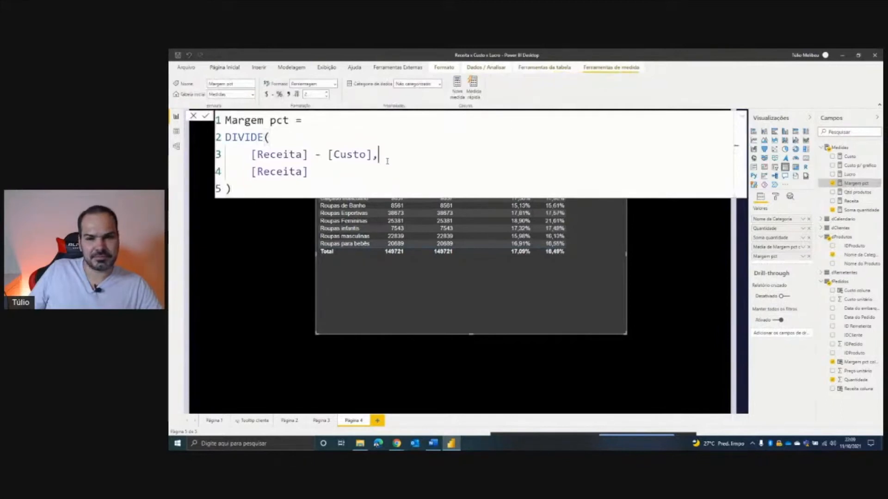
key("Escape")
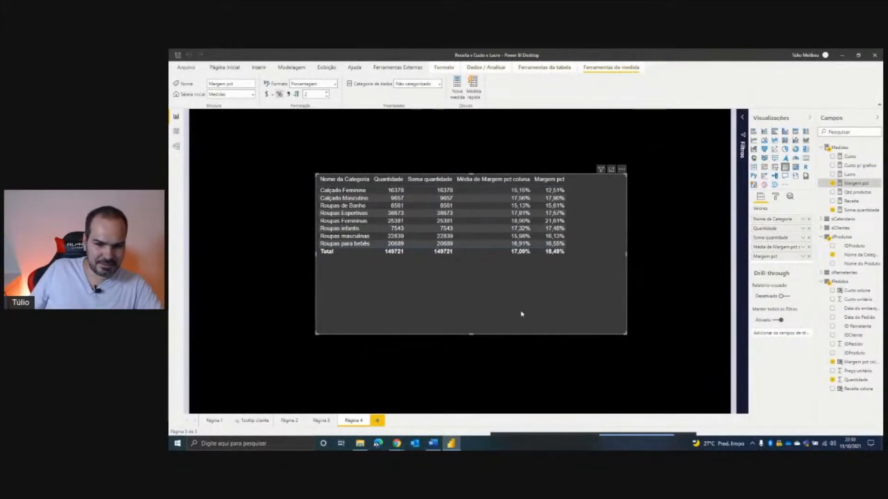
- Switch to the Word notes and highlight the passage on implicit measures making report maintenance harder
left_click(433, 442)
left_click(414, 332)
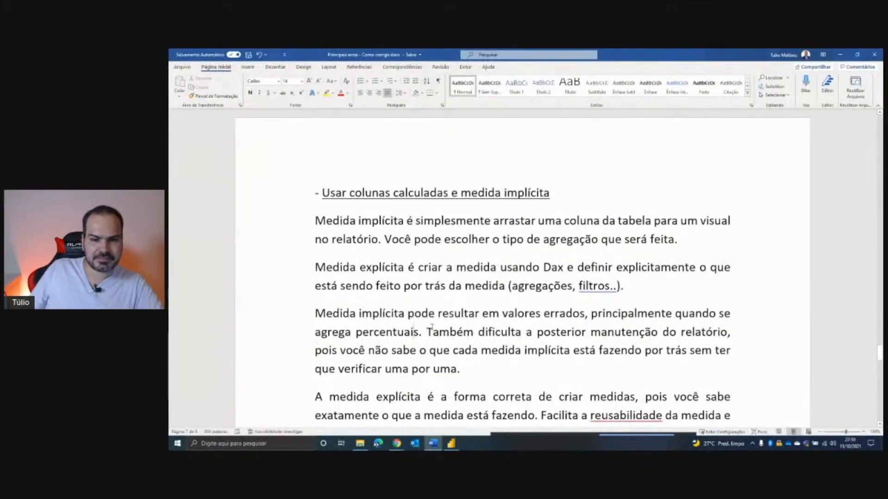
scroll(414, 331, "down", 1)
left_click_drag(426, 298, 621, 323)
left_click_drag(561, 331, 464, 337)
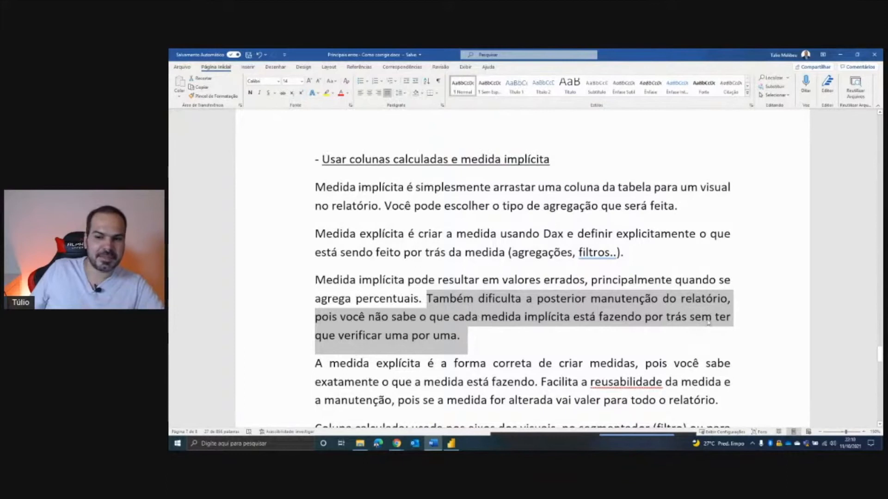
left_click(393, 337)
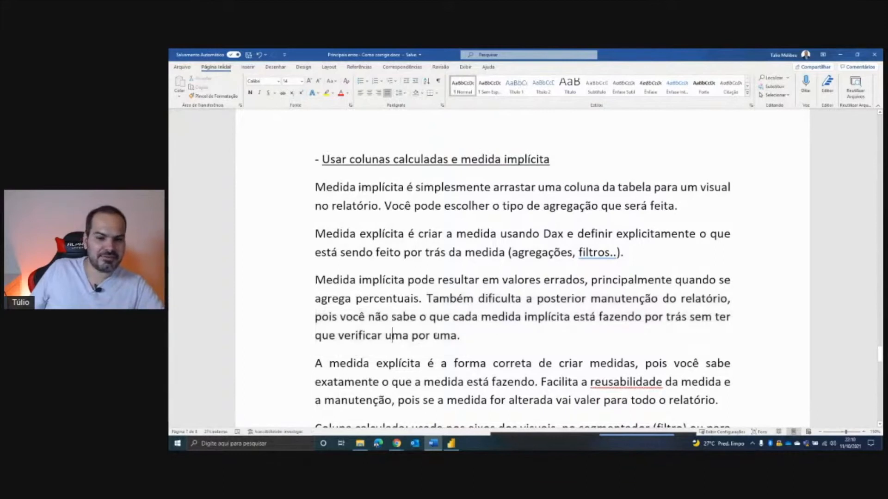
- Switch to Power BI and compare the field options of Soma quantidade with the aggregation options of Quantidade in the table visual
left_click(452, 443)
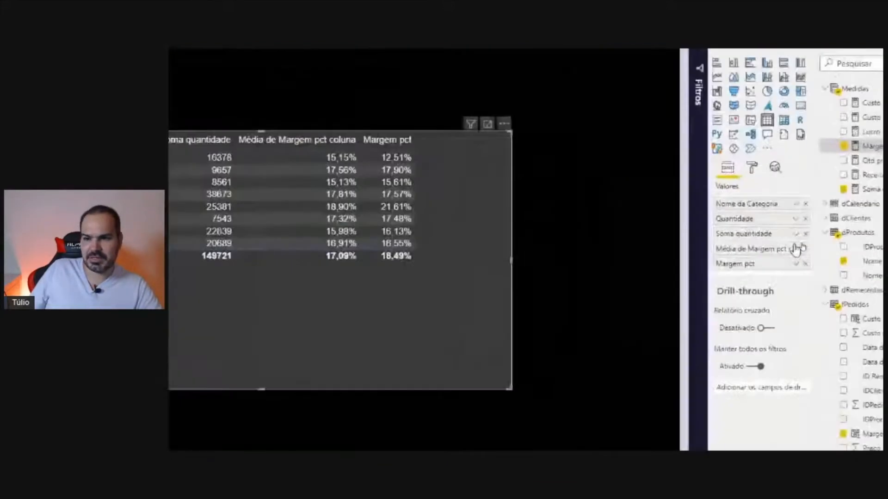
left_click(795, 234)
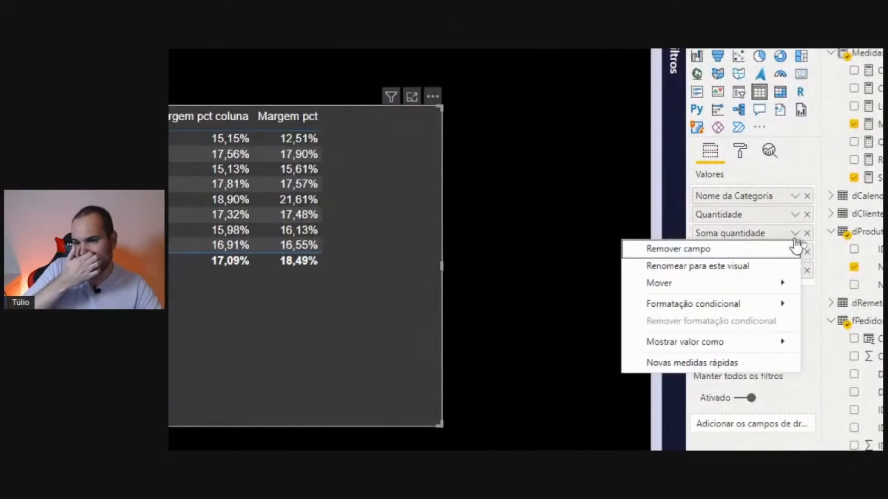
left_click(796, 214)
left_click(795, 214)
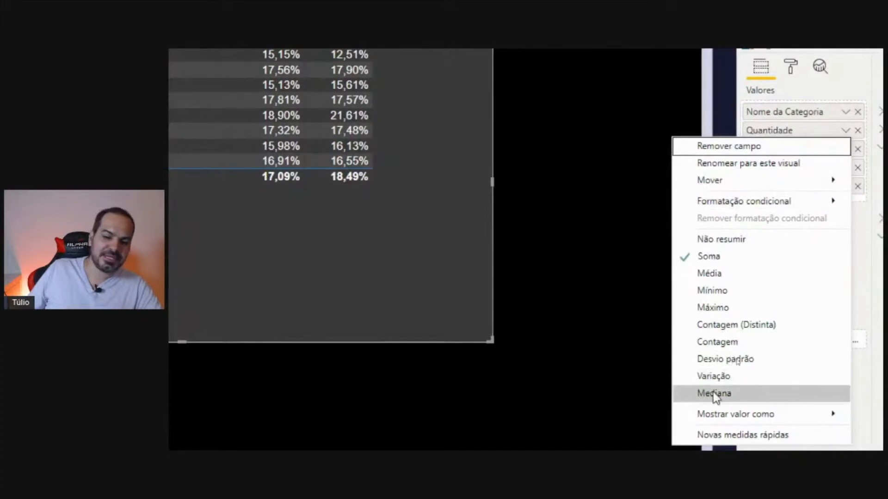
left_click(482, 267)
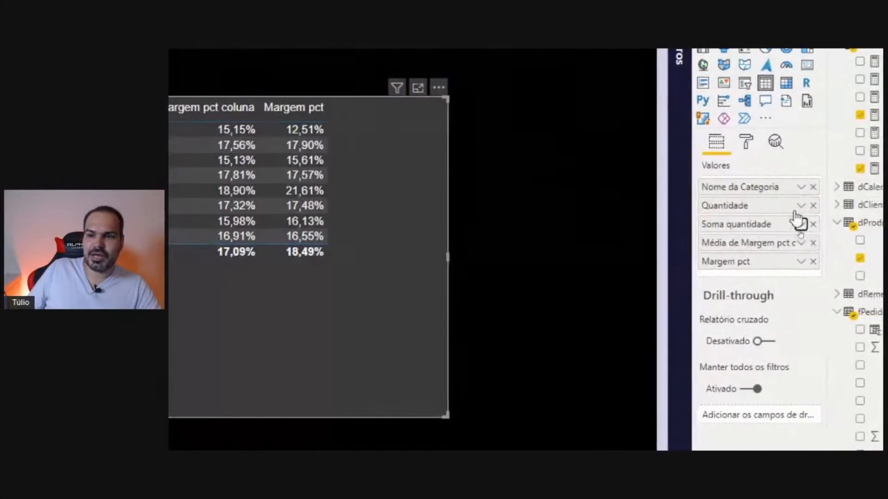
left_click(836, 224)
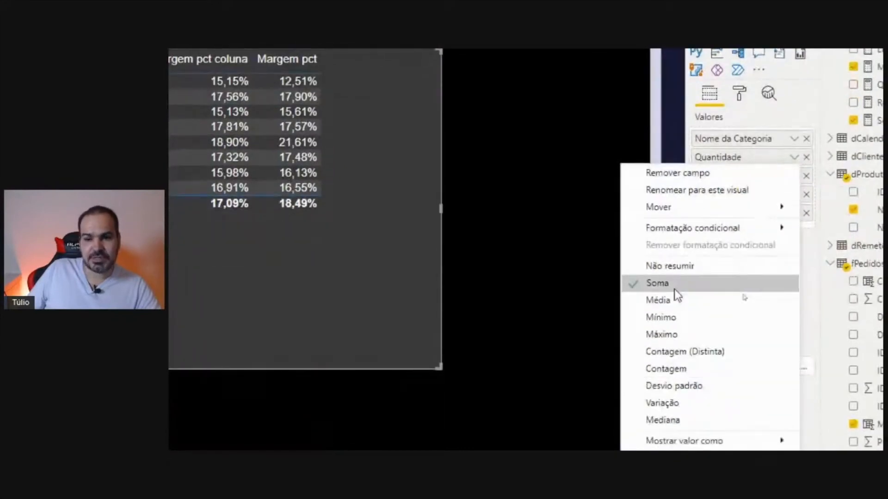
left_click(382, 211)
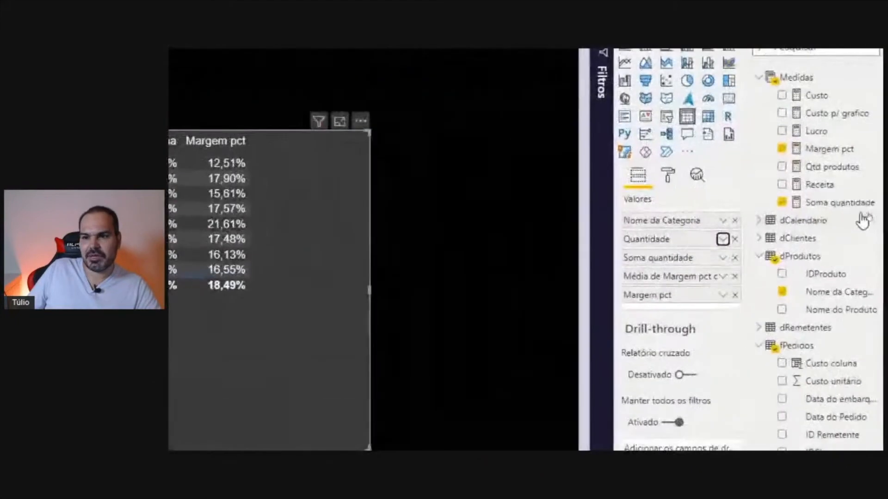
- Open the Margem pct measure's formula, highlight its DIVIDE expression for review, and close it without changes
left_click(849, 183)
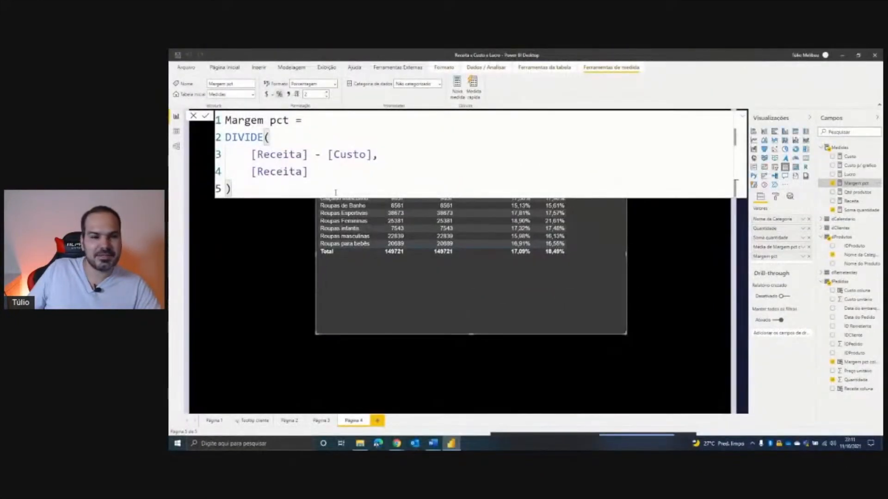
left_click_drag(240, 187, 214, 142)
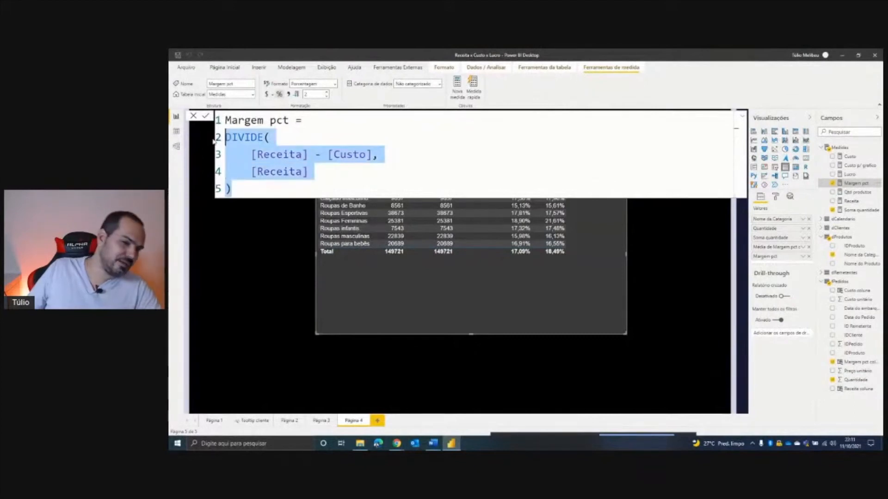
left_click_drag(244, 183, 231, 139)
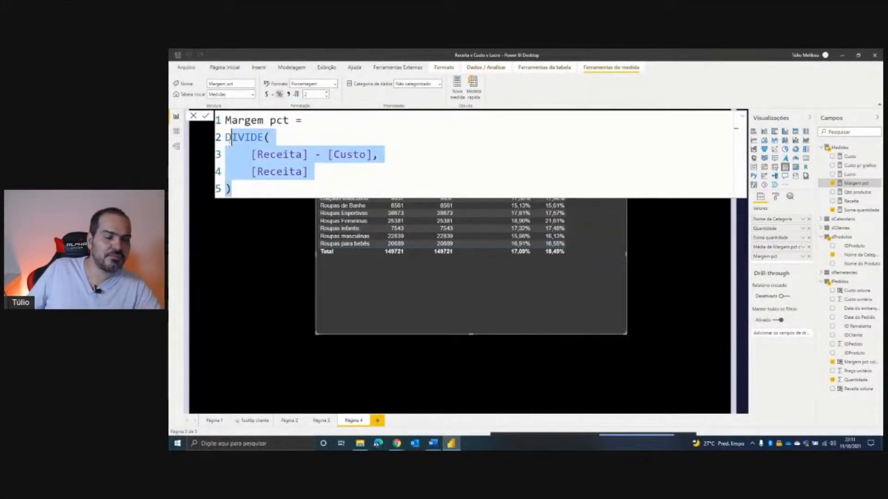
left_click(241, 187)
key("Escape")
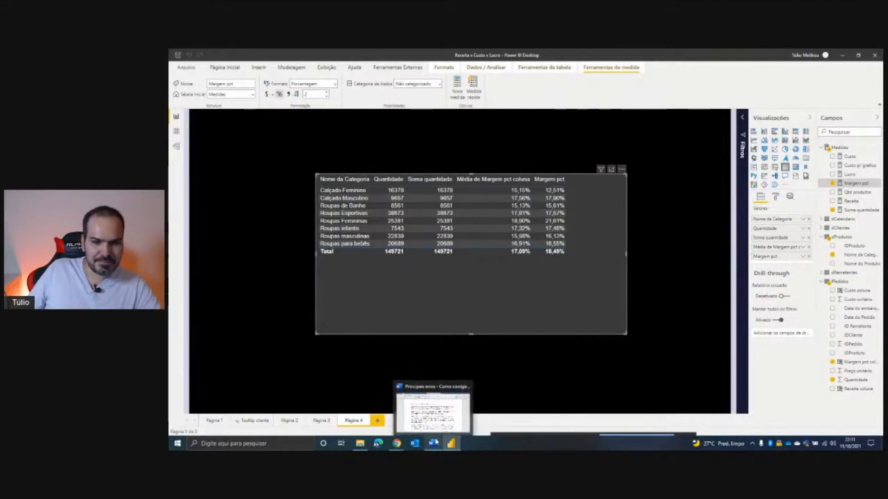
- Switch to the Word notes and highlight the explicit measure paragraph, including its sentence on reusability and maintenance
left_click(435, 442)
scroll(485, 316, "down", 3)
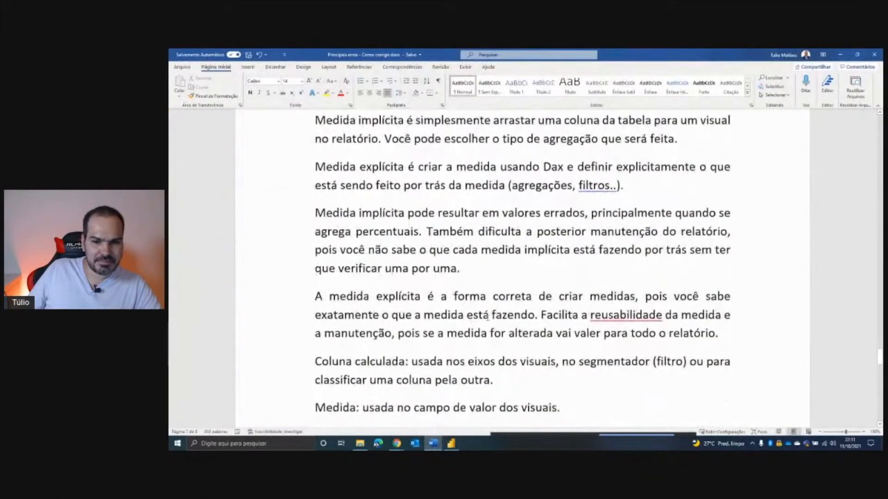
left_click_drag(318, 295, 712, 334)
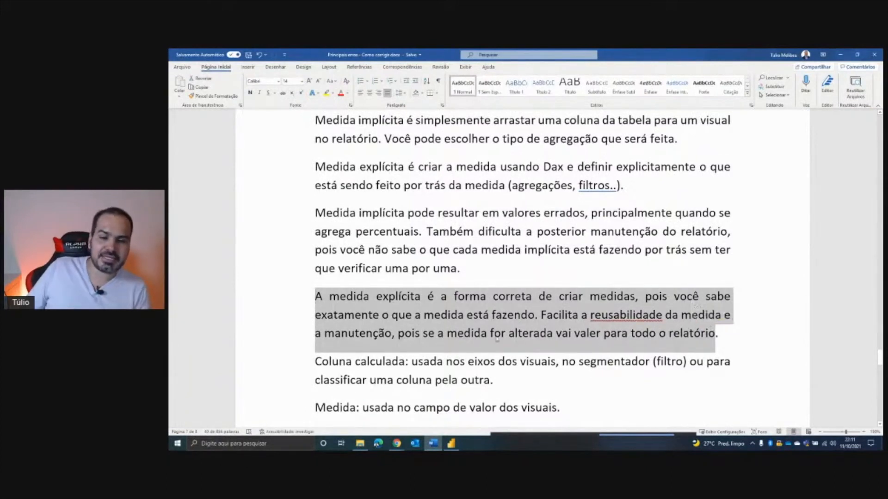
left_click(544, 315)
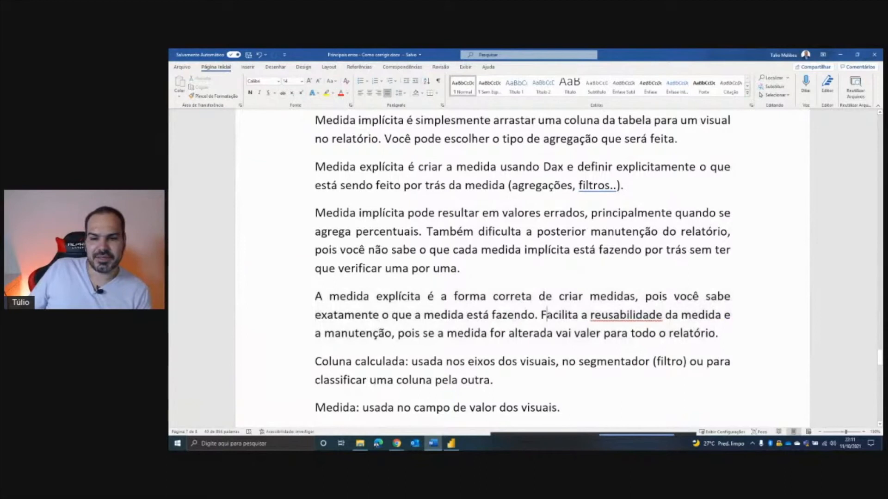
left_click_drag(543, 315, 725, 324)
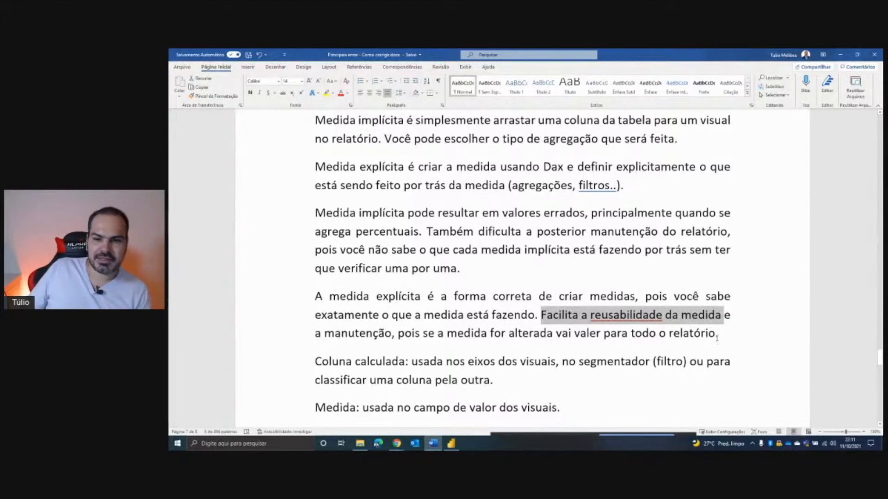
left_click_drag(717, 338, 549, 312)
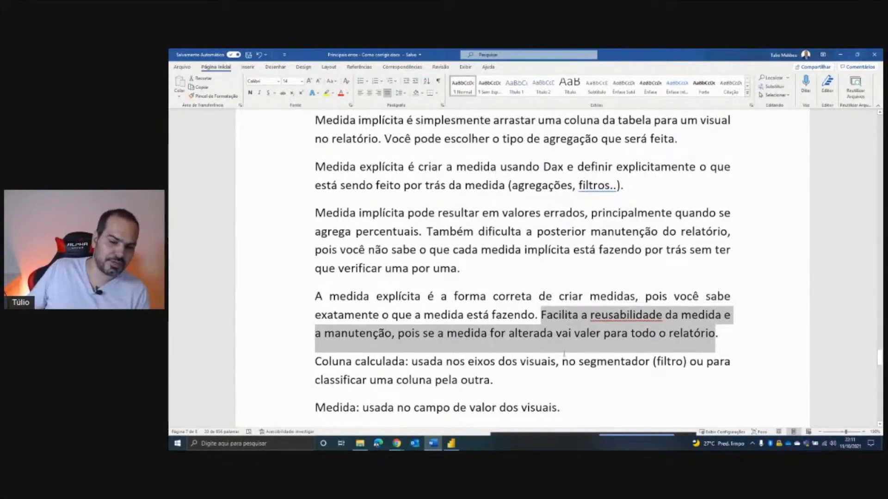
- Highlight the Coluna calculada paragraph in the notes, including the phrase "usada nos eixos dos visuais"
scroll(533, 372, "down", 5)
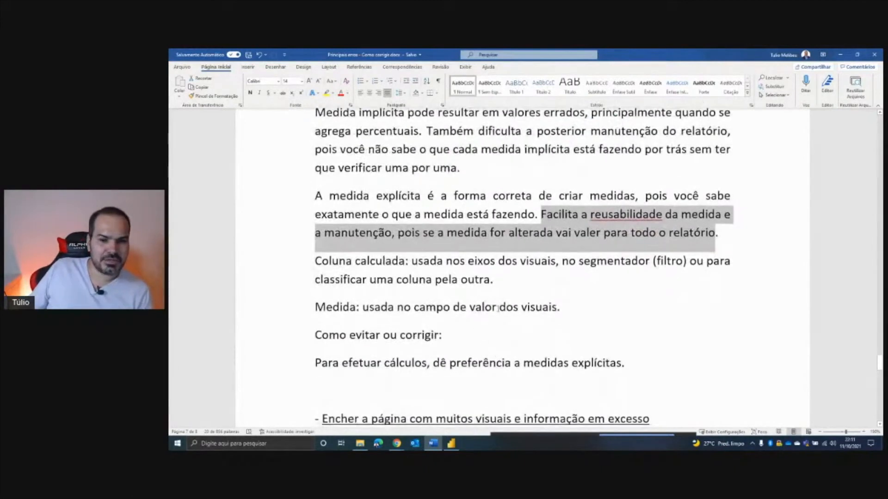
left_click_drag(492, 280, 316, 264)
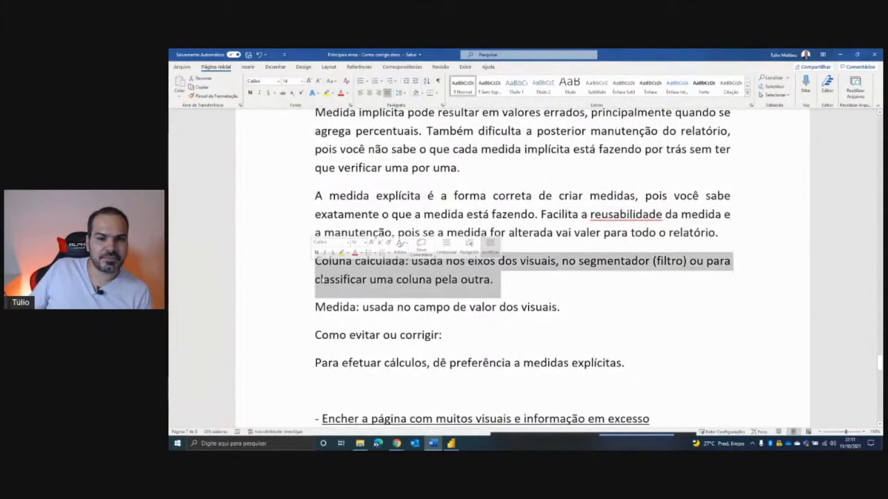
left_click(415, 263)
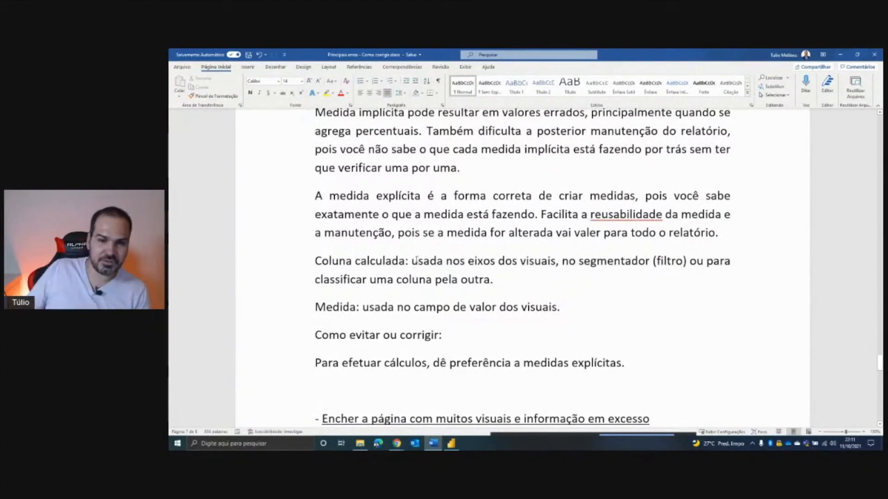
left_click_drag(411, 261, 555, 262)
- Switch to Power BI, move the table visual toward the left edge of the Página 4 report page, and deselect it
key("alt+Tab")
left_click_drag(537, 331, 429, 342)
left_click(603, 322)
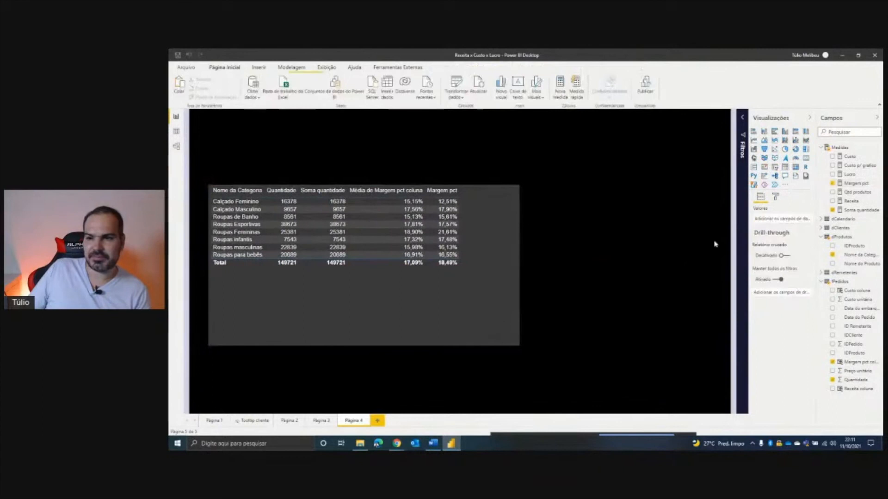
- Add a clustered column chart to Página 4, shrink the table into the page's lower-left area, and move the chart above and right of it
left_click(784, 131)
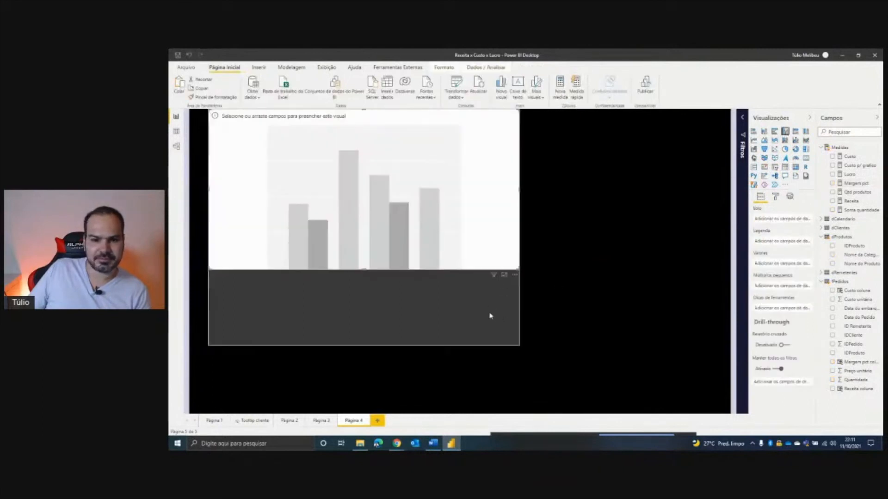
left_click_drag(493, 308, 494, 338)
left_click_drag(514, 213, 401, 309)
left_click_drag(378, 215, 535, 266)
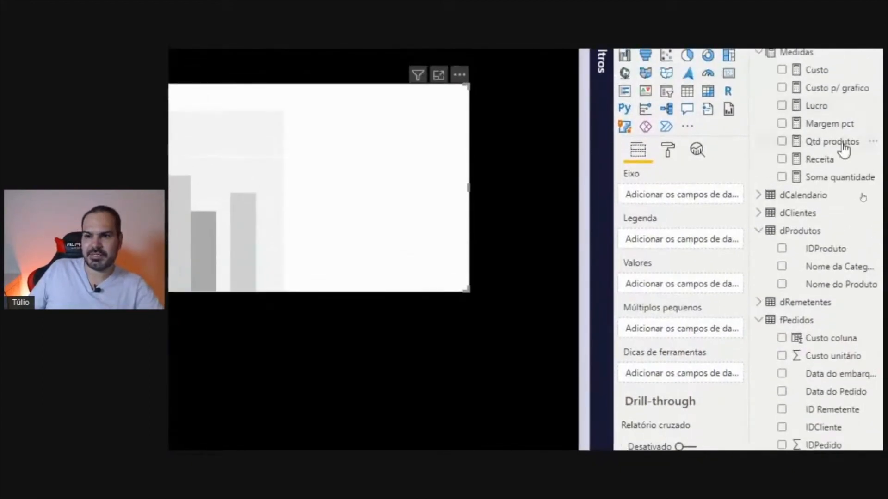
- Try to place the Receita measure on the column chart's axis
left_click_drag(819, 159, 631, 177)
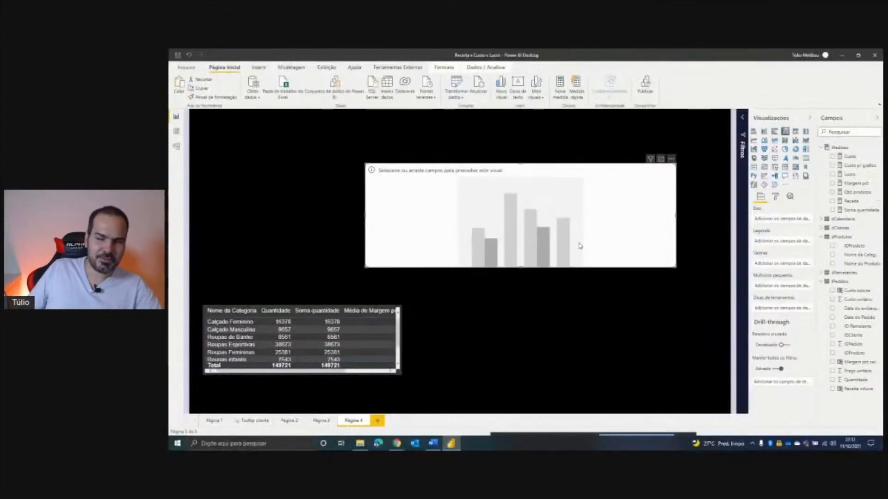
- Switch to the Word notes and highlight the calculated column uses "no segmentador (filtro)" and "classificar uma coluna pela outra"
left_click(433, 444)
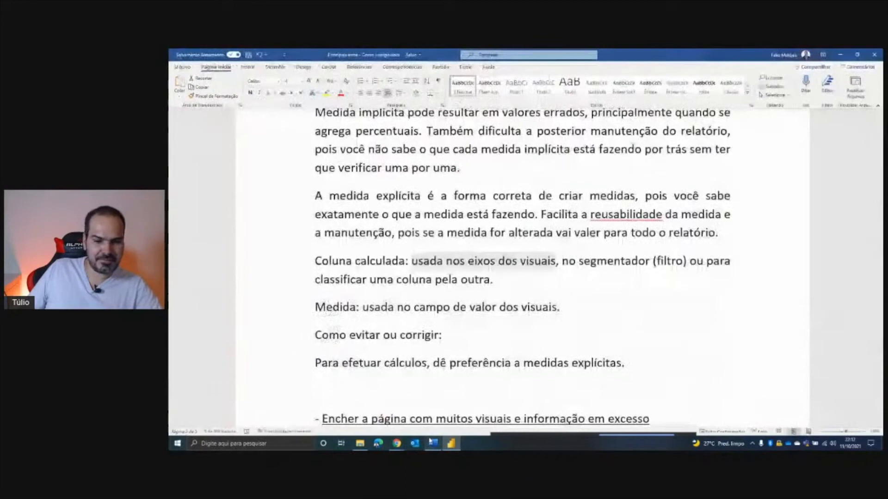
left_click(527, 262)
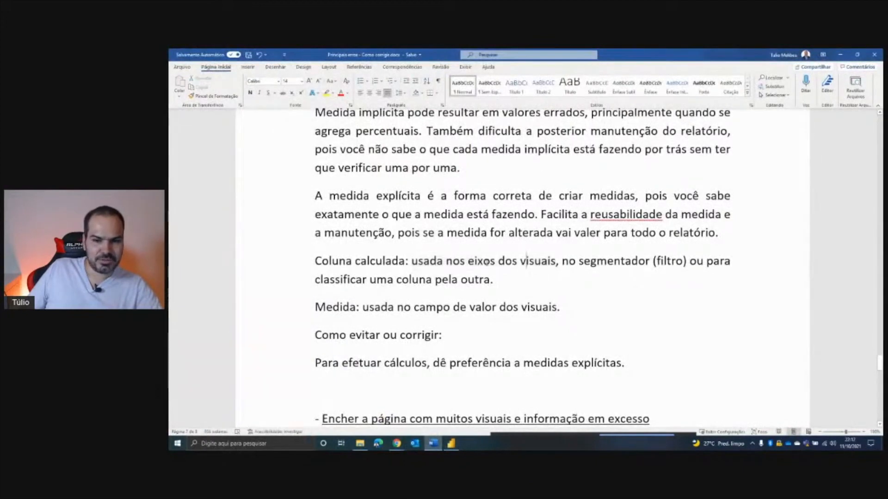
left_click_drag(314, 263, 676, 269)
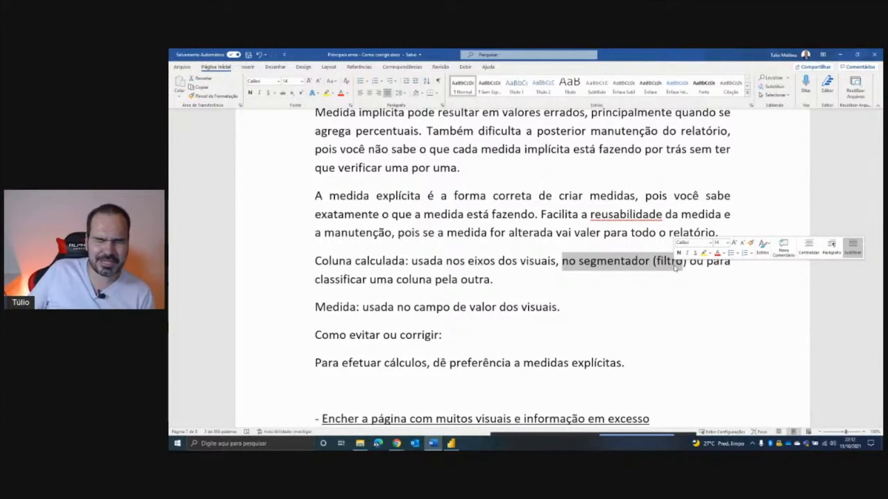
left_click(650, 261)
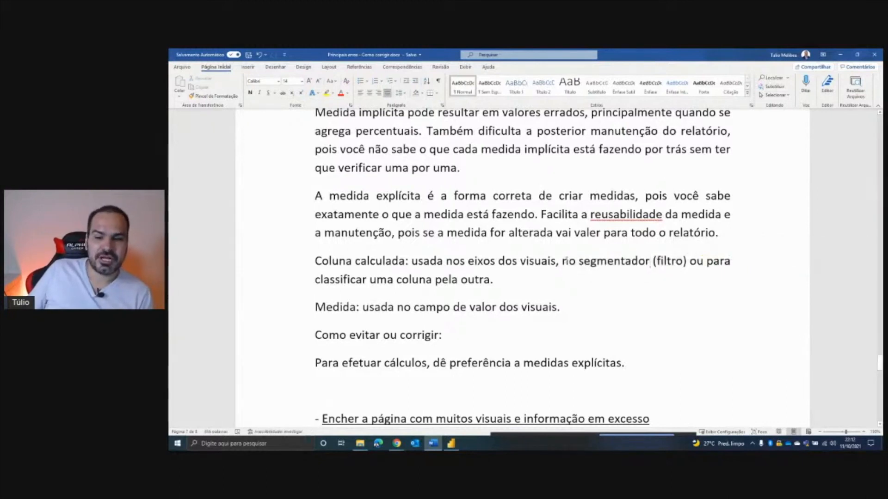
left_click_drag(562, 261, 688, 264)
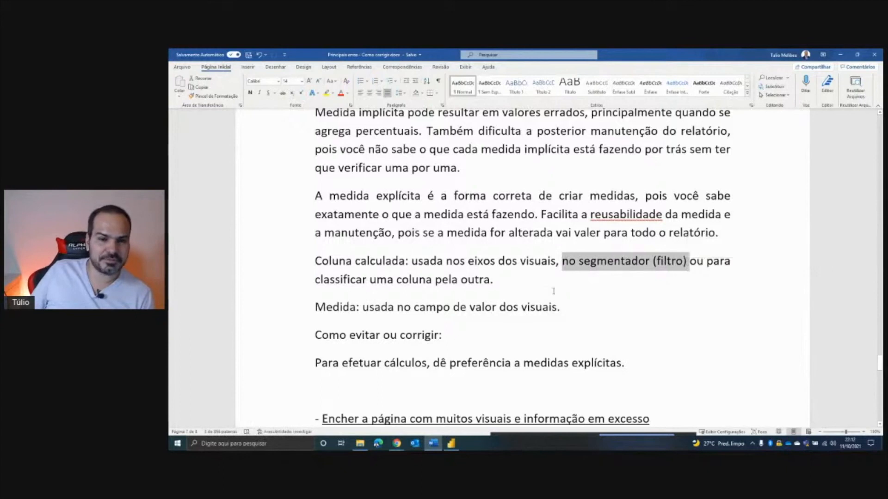
left_click_drag(504, 280, 323, 284)
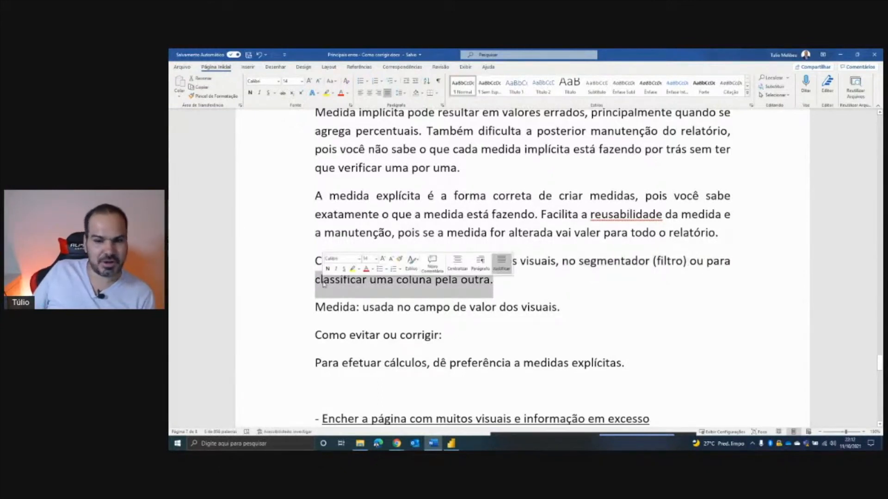
left_click(377, 280)
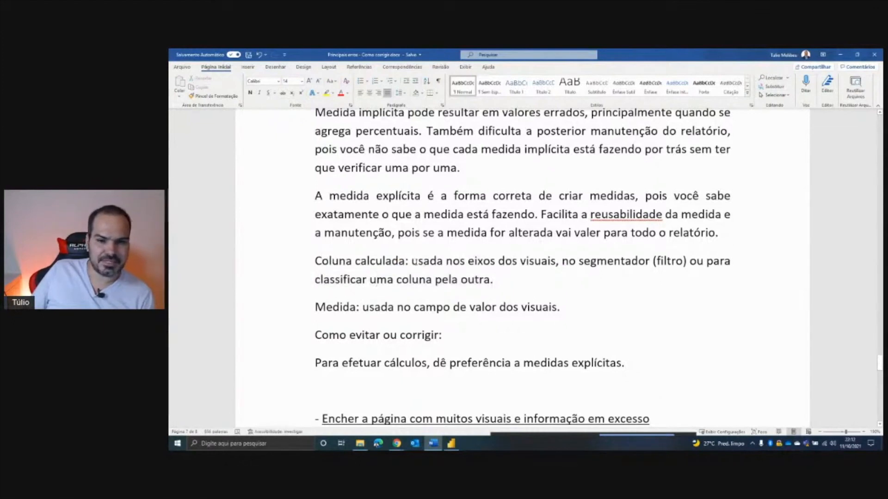
- Highlight "usada nos eixos dos visuais" in the Coluna calculada paragraph and "usada no campo de valor dos visuais" in the Medida line
left_click_drag(412, 261, 556, 262)
scroll(428, 299, "down", 1)
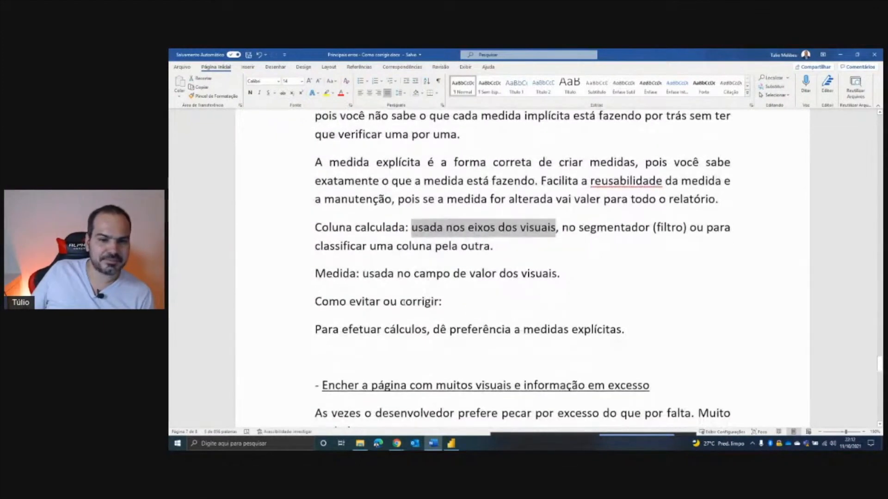
left_click_drag(363, 274, 561, 275)
- Switch to Power BI and add the Preço unitário field from fPedidos to the column chart's values
left_click(451, 444)
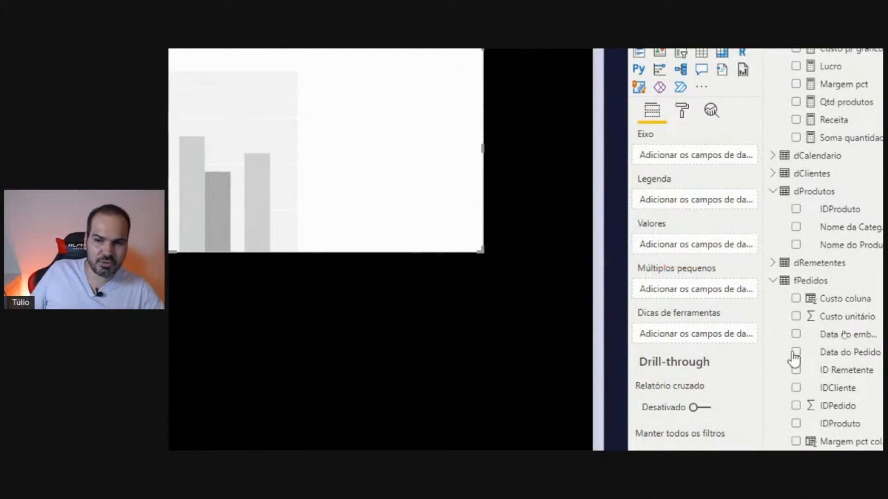
left_click_drag(855, 369, 687, 152)
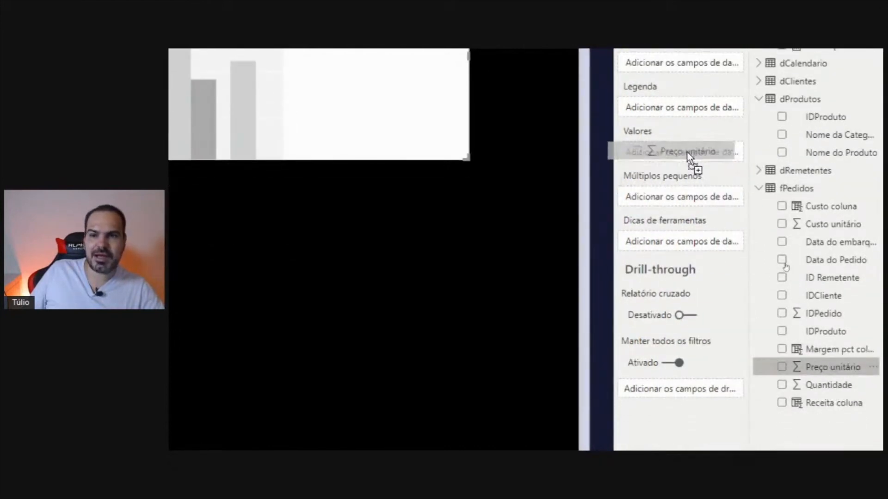
left_click(735, 152)
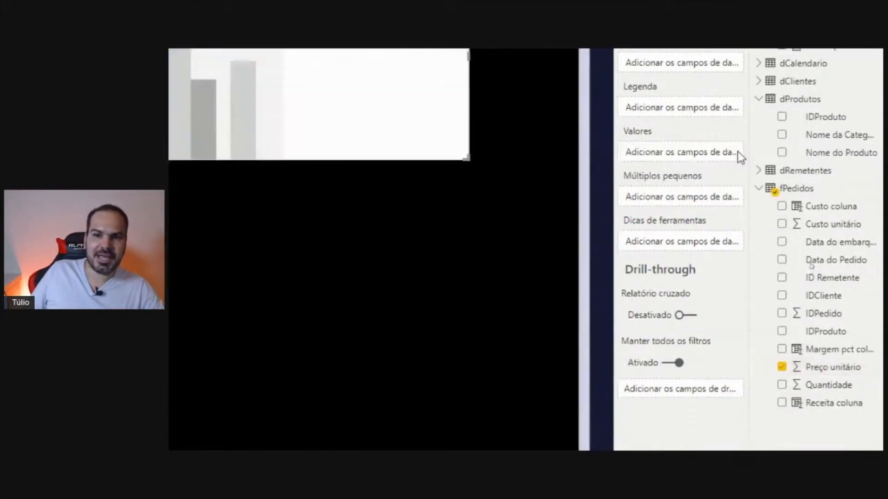